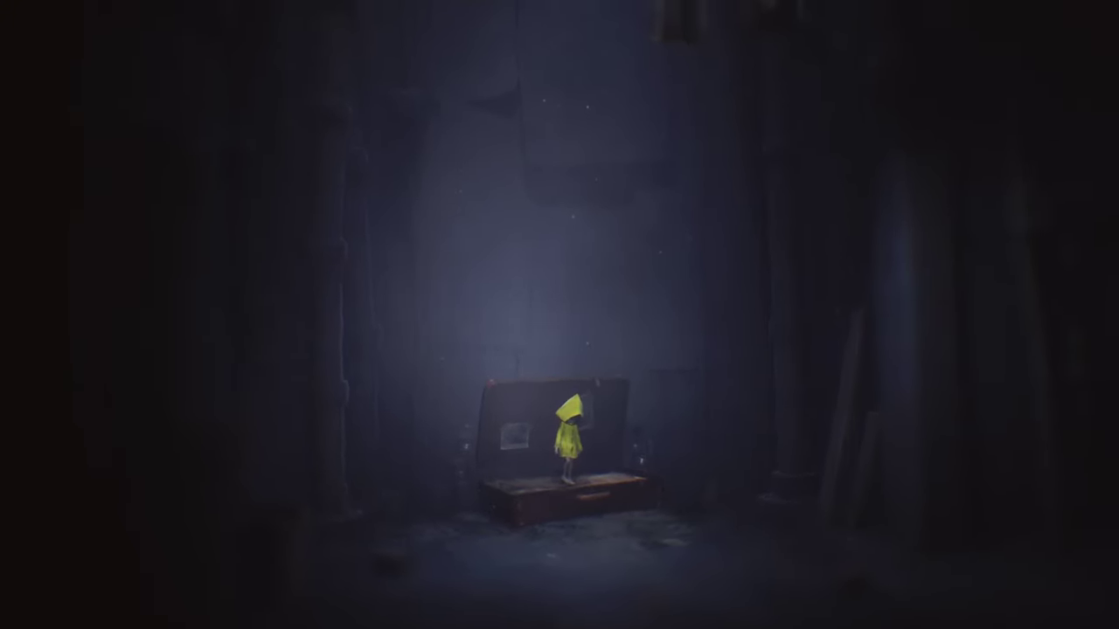
key(a)
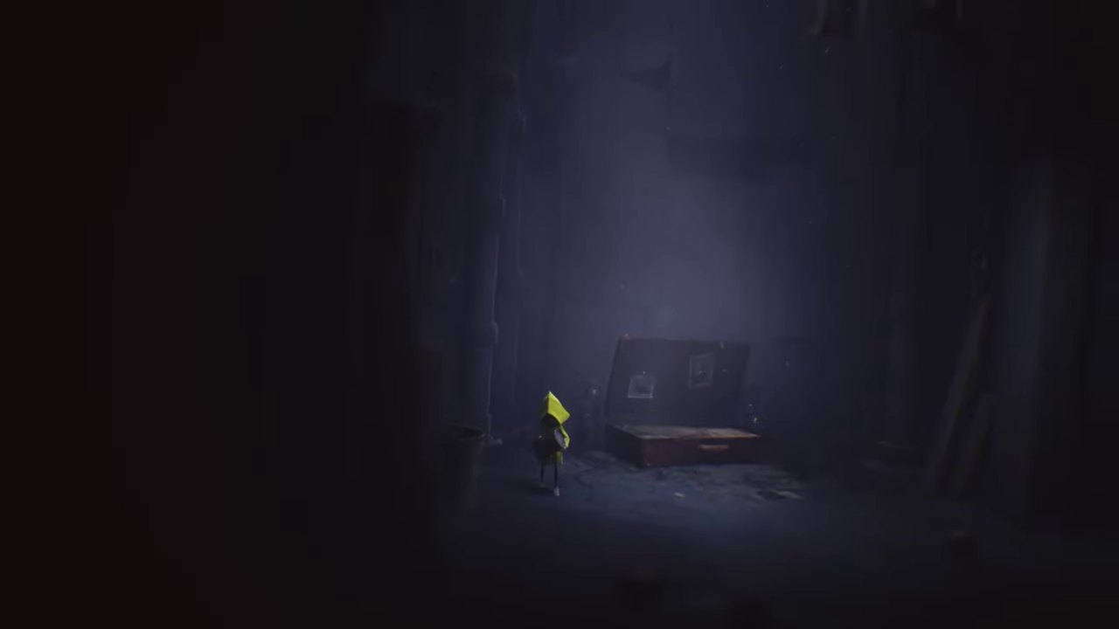
key(a)
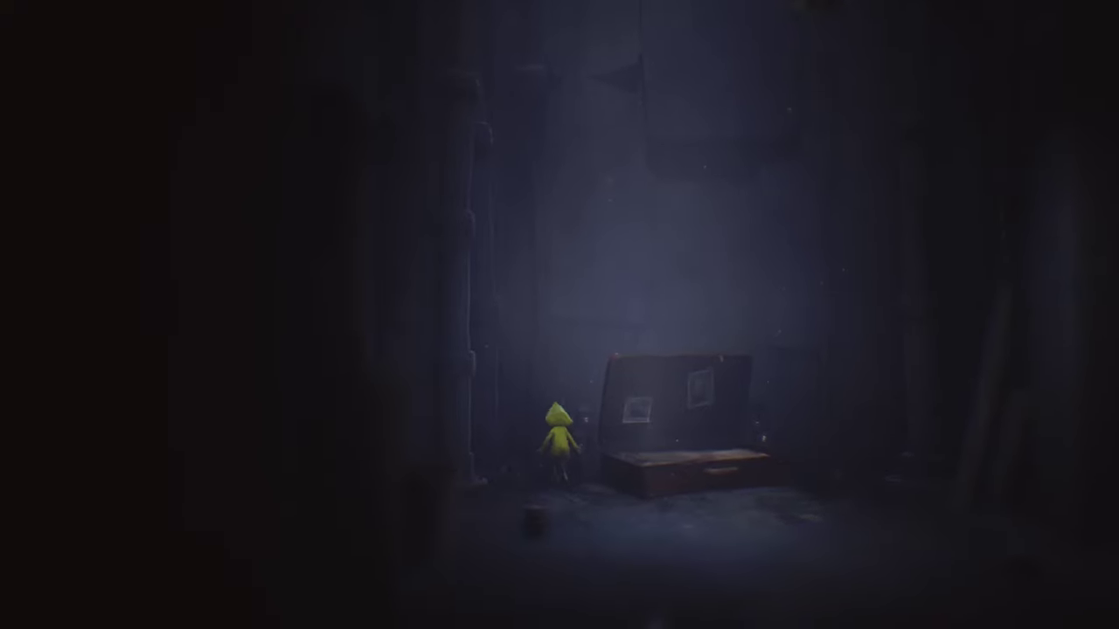
key(d)
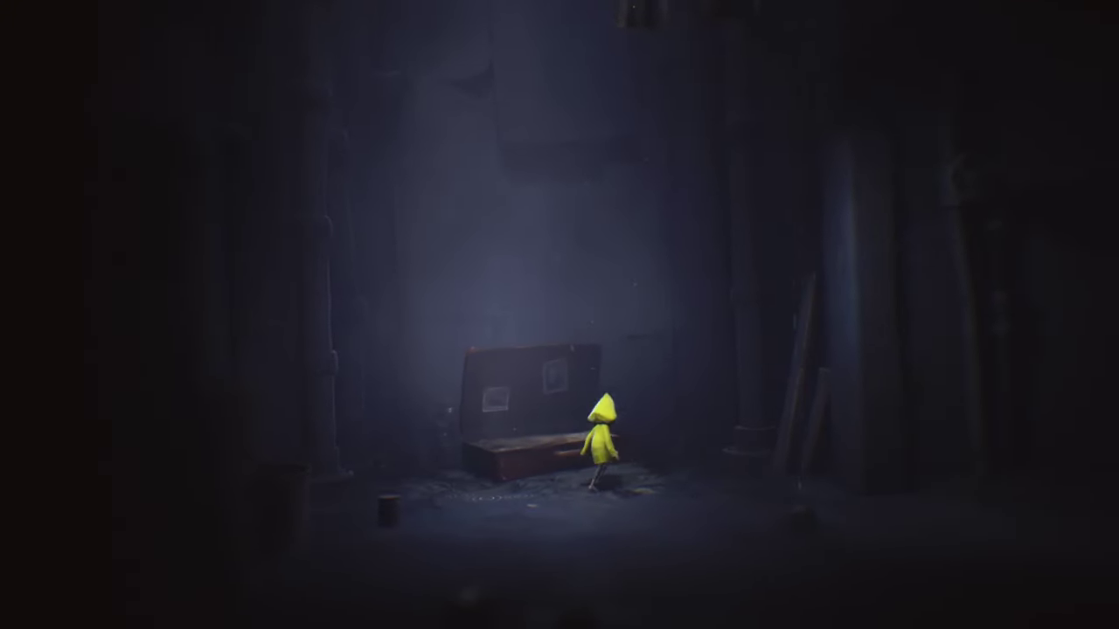
key(ctrl)
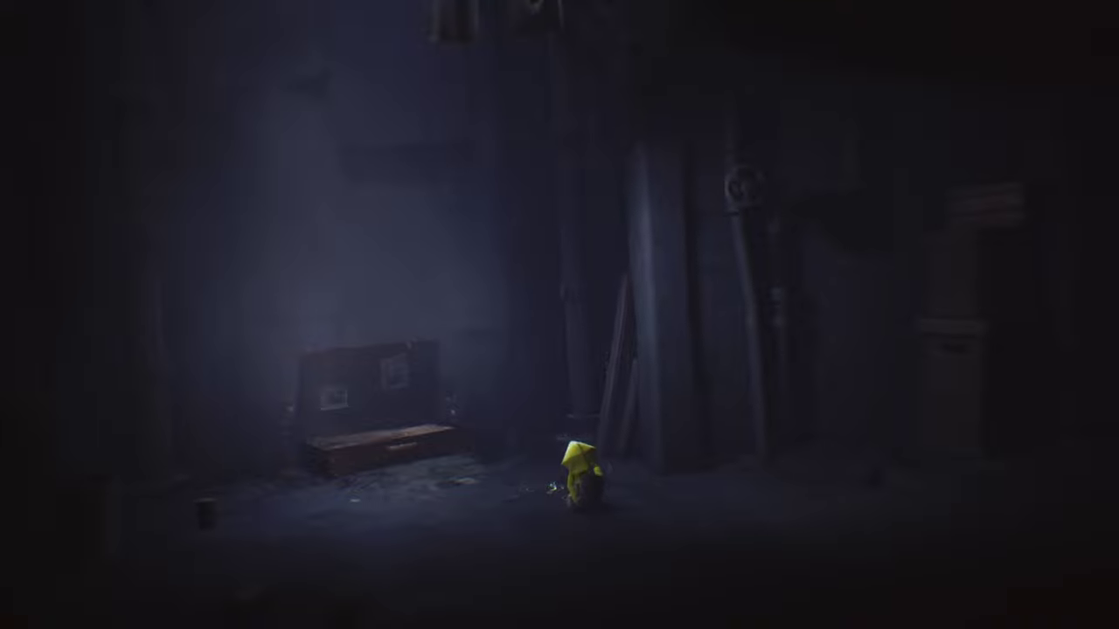
key(a)
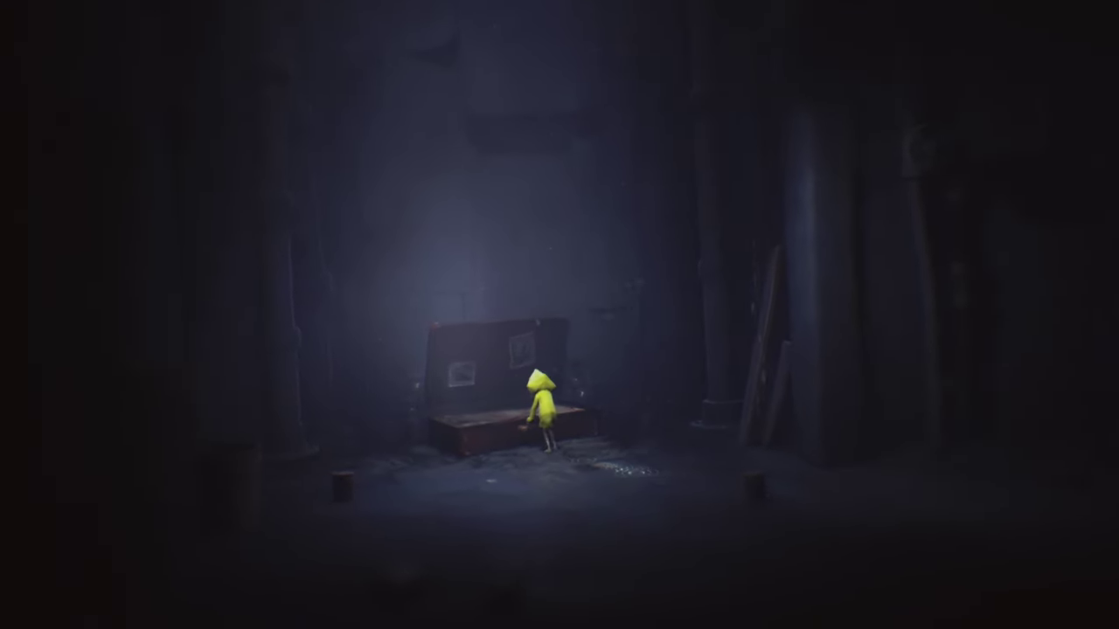
key(space)
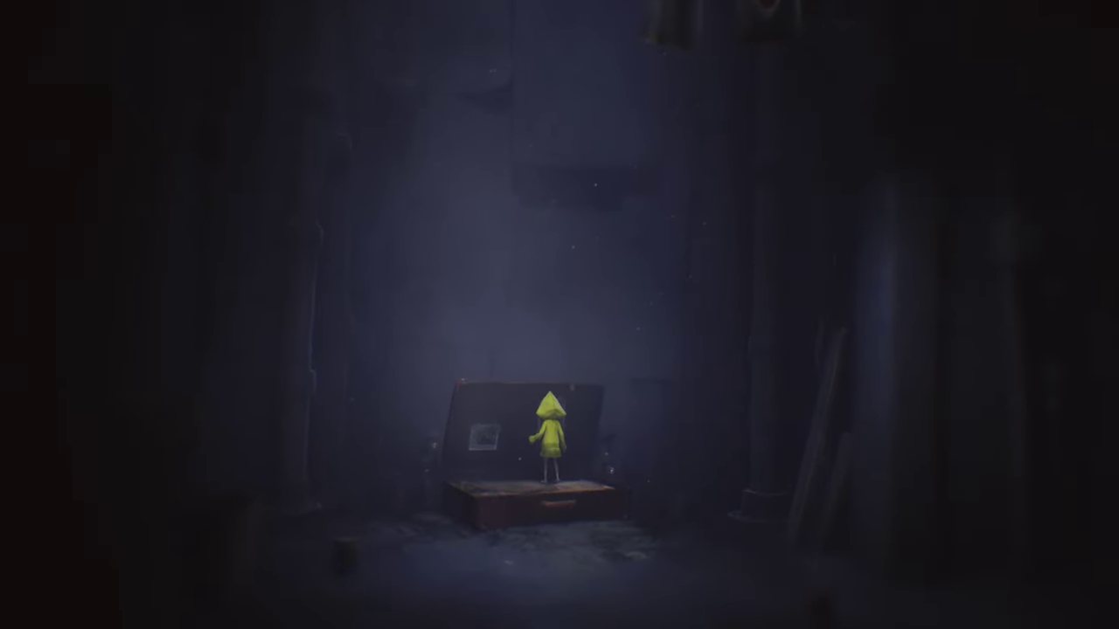
key(d)
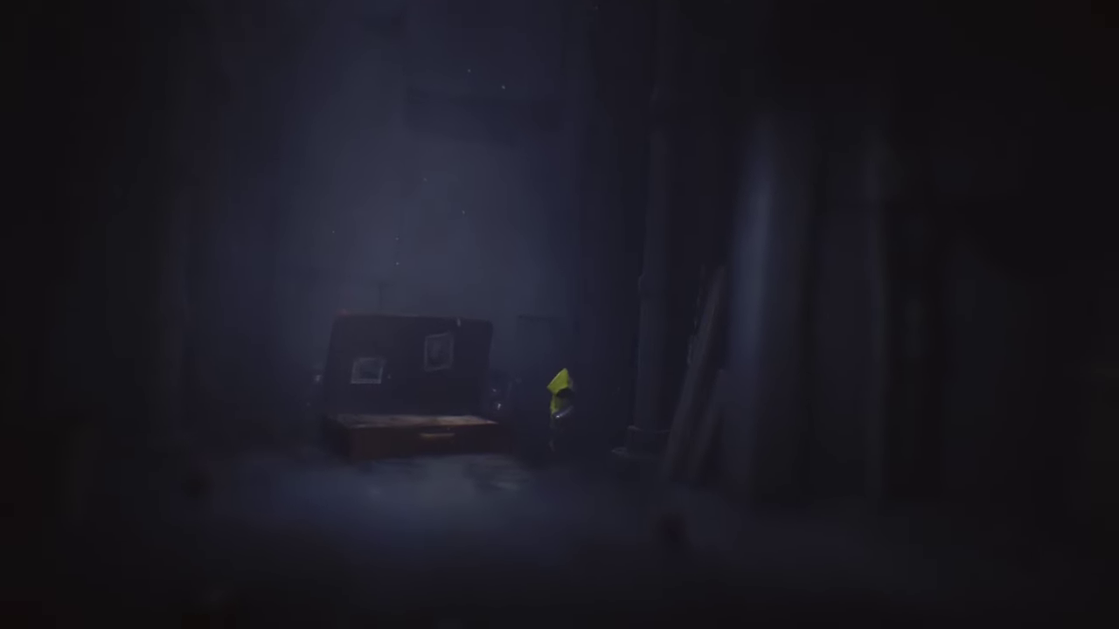
key(s)
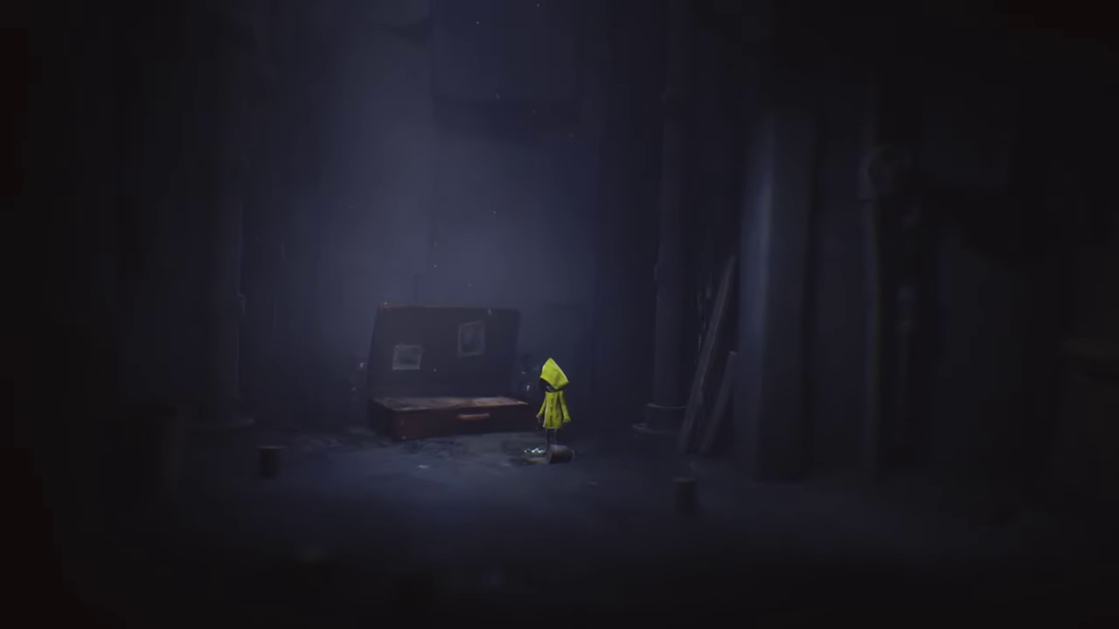
key(d)
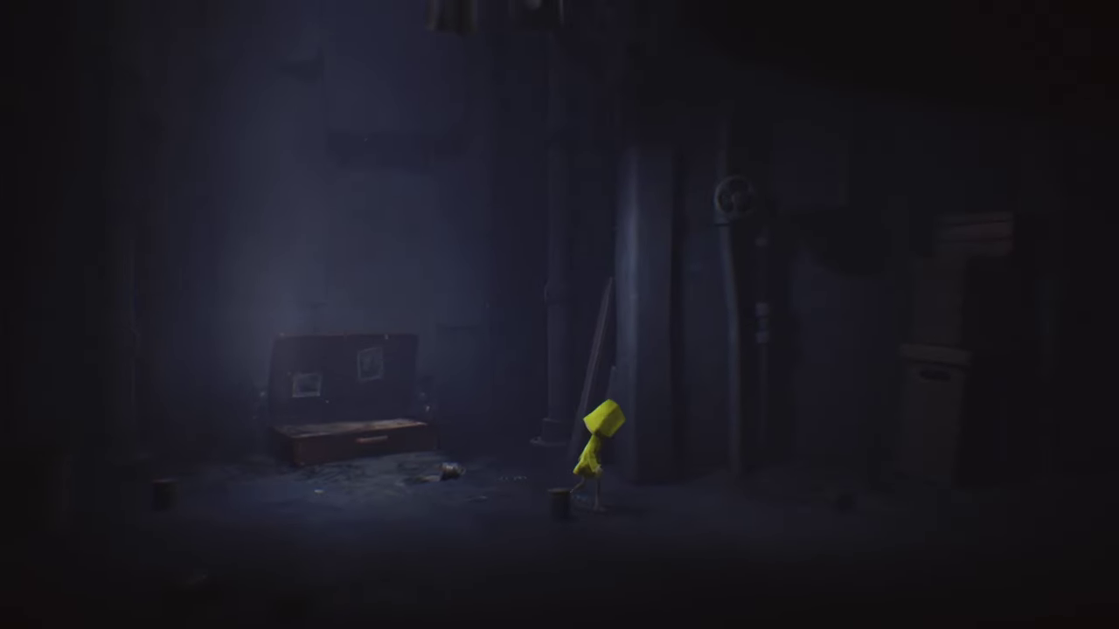
key(s)
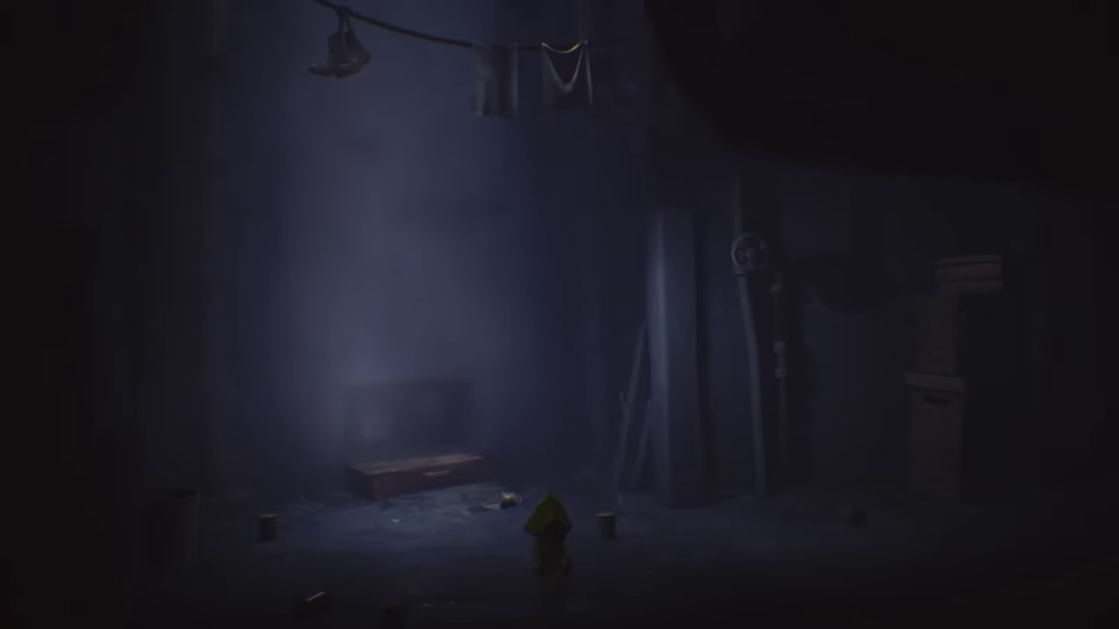
key(d)
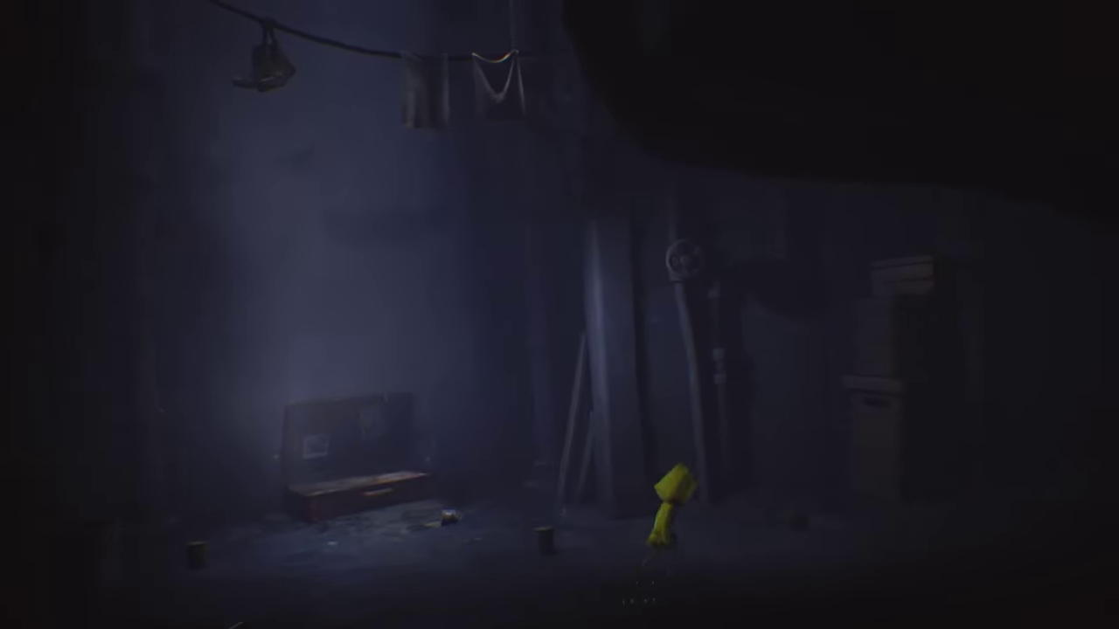
key(d)
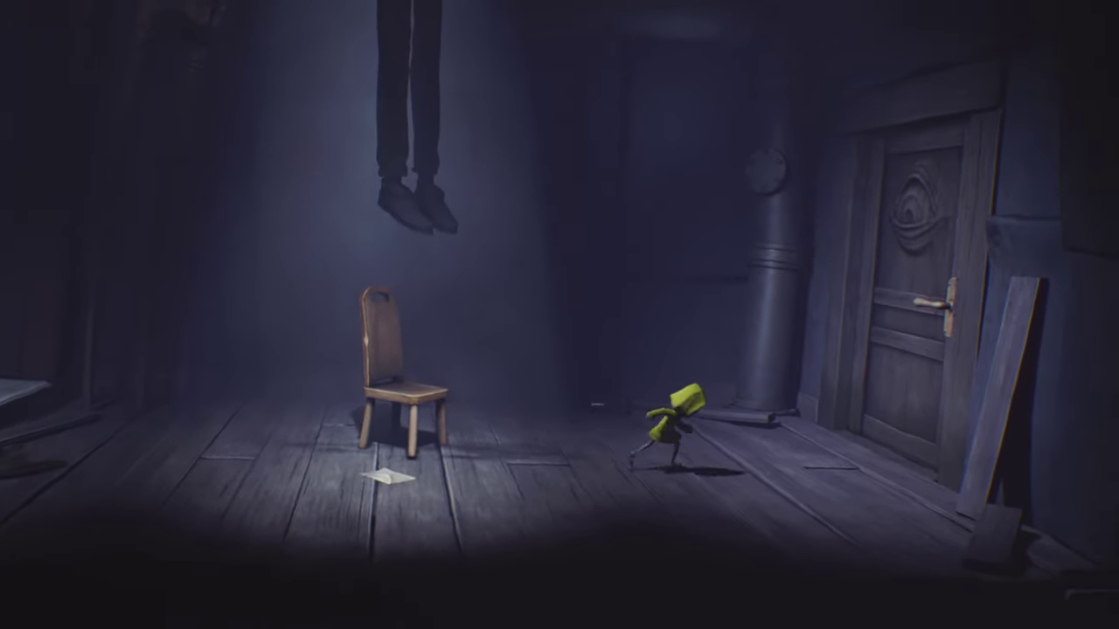
key(d)
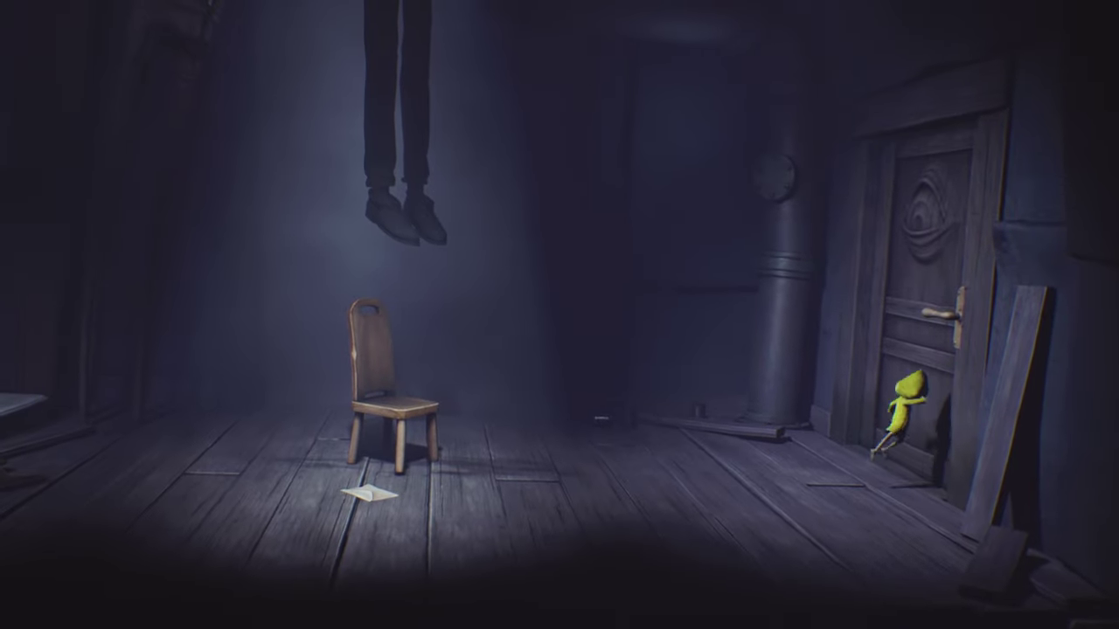
key(d)
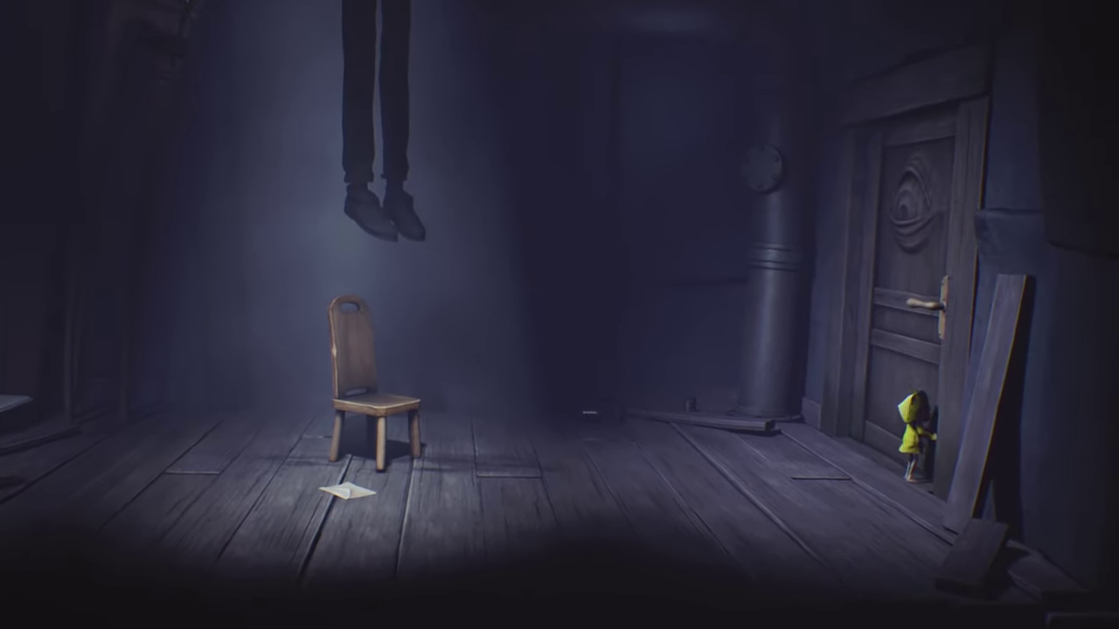
key(a)
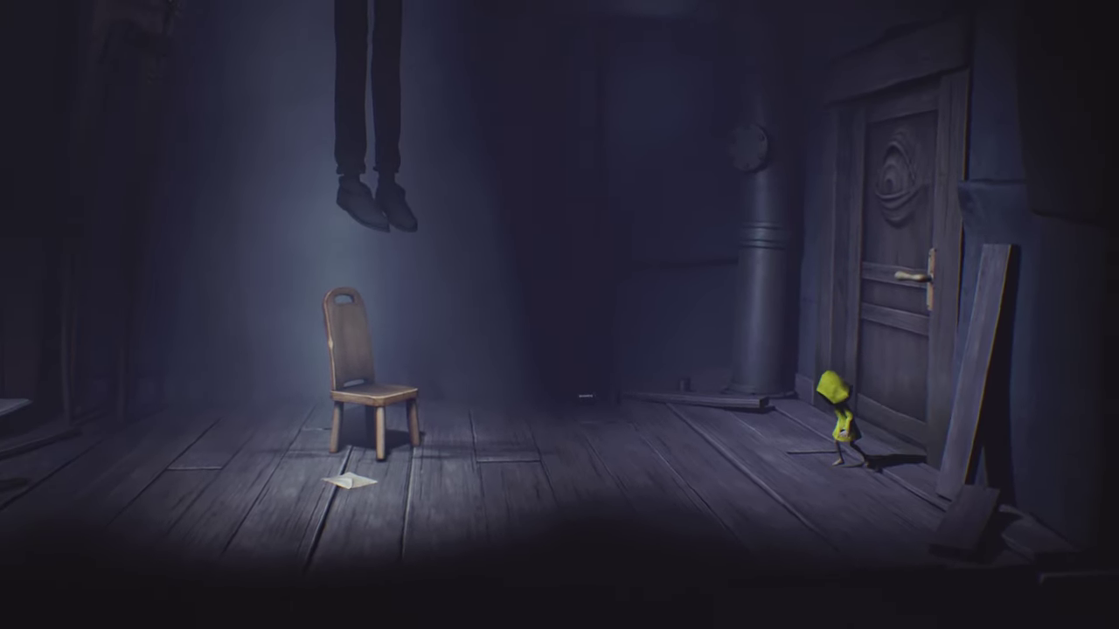
key(a)
key(a)
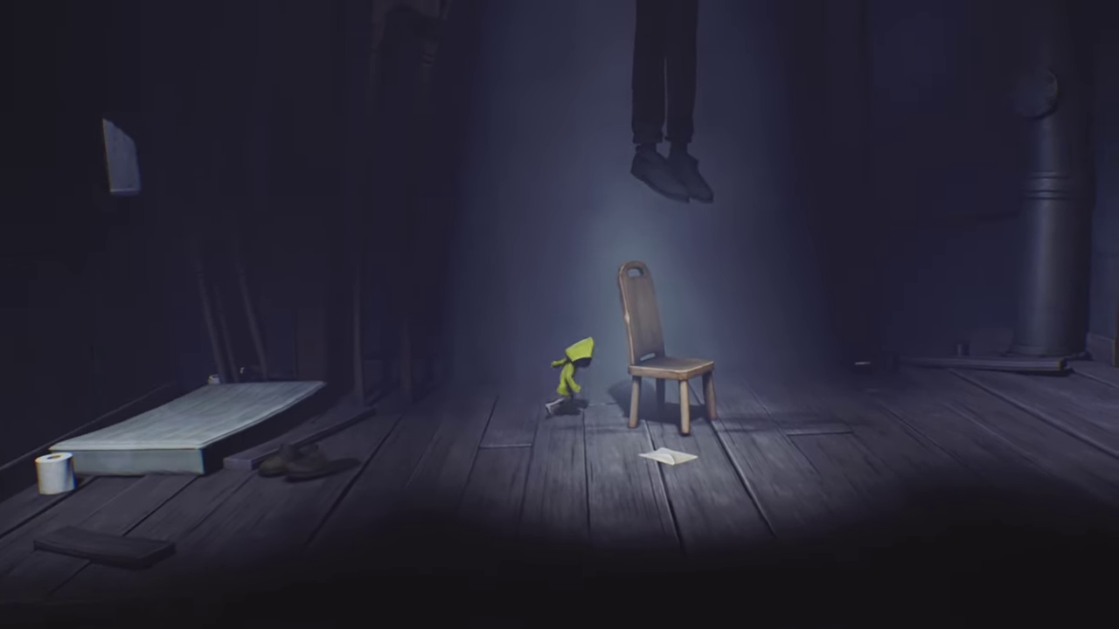
key(w)
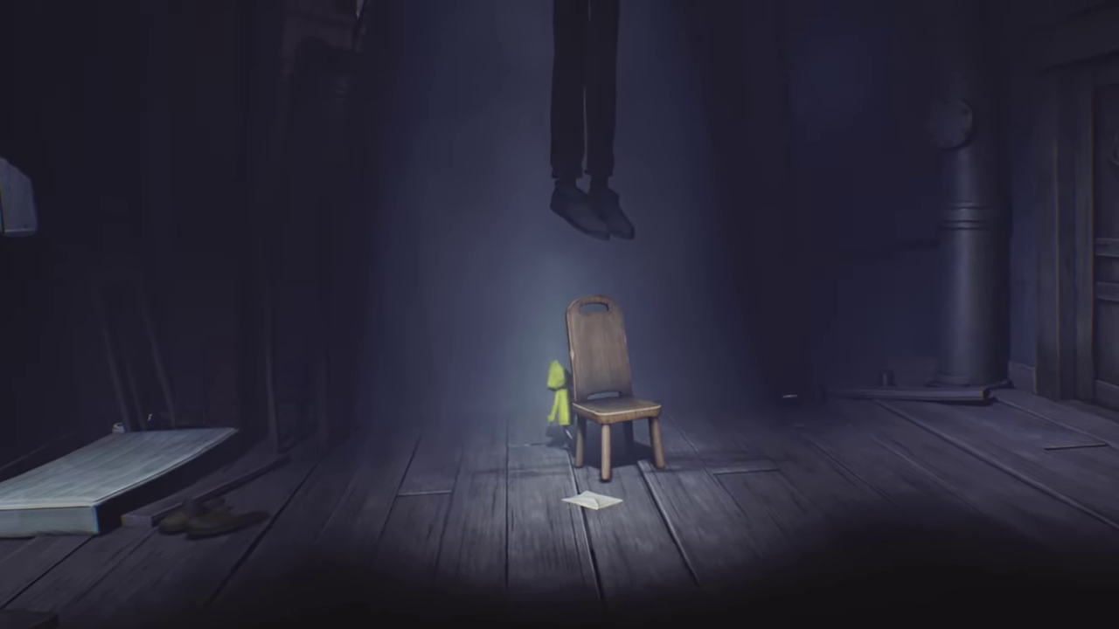
key(s)
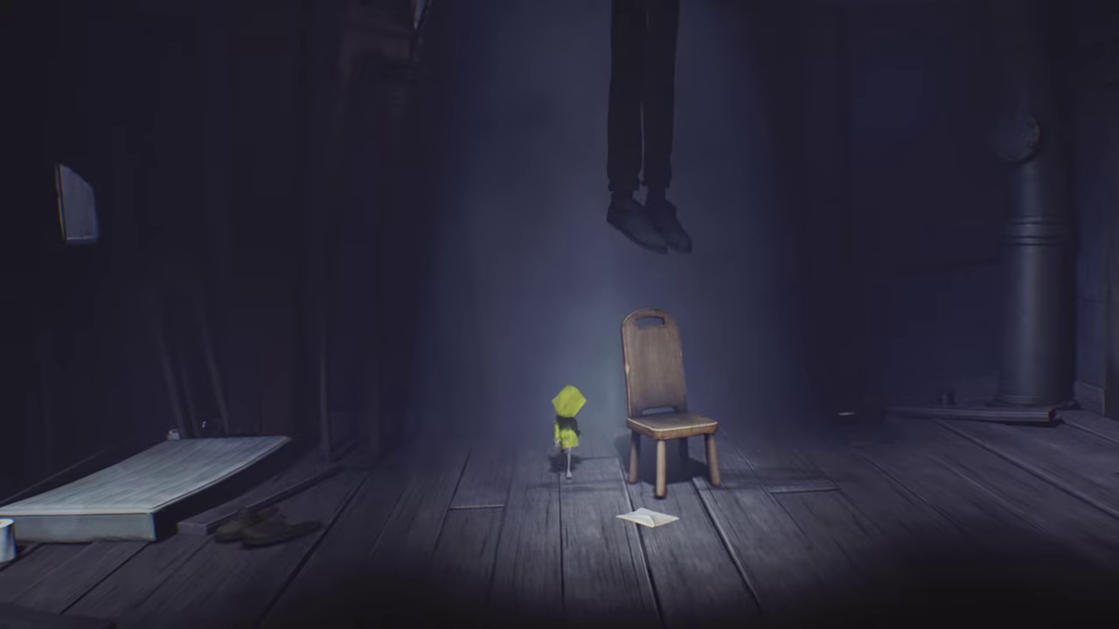
key(w)
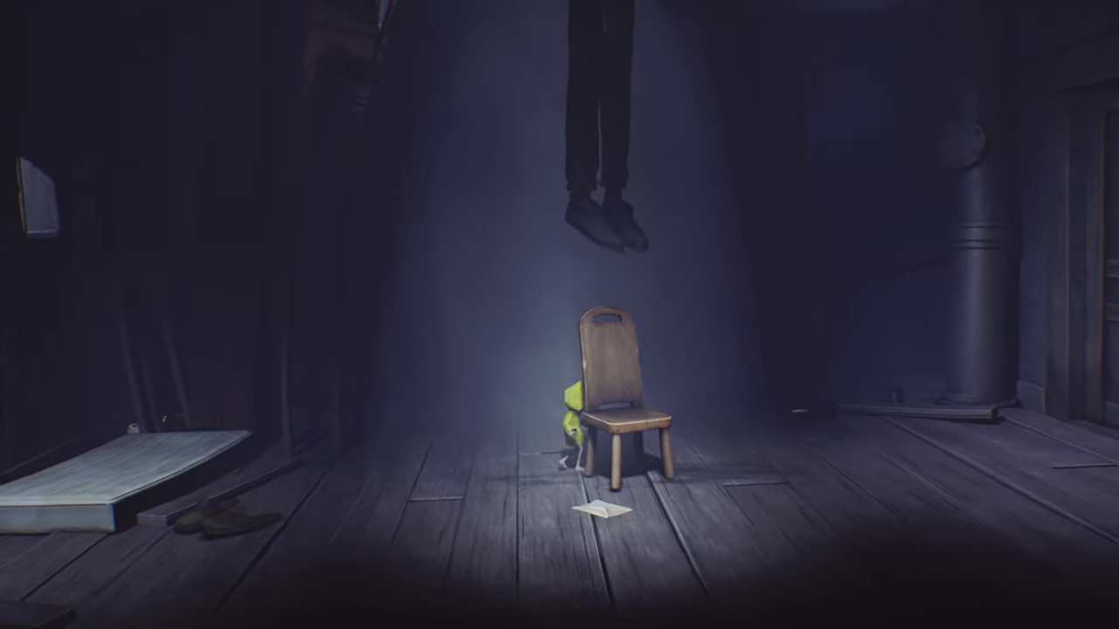
key(a)
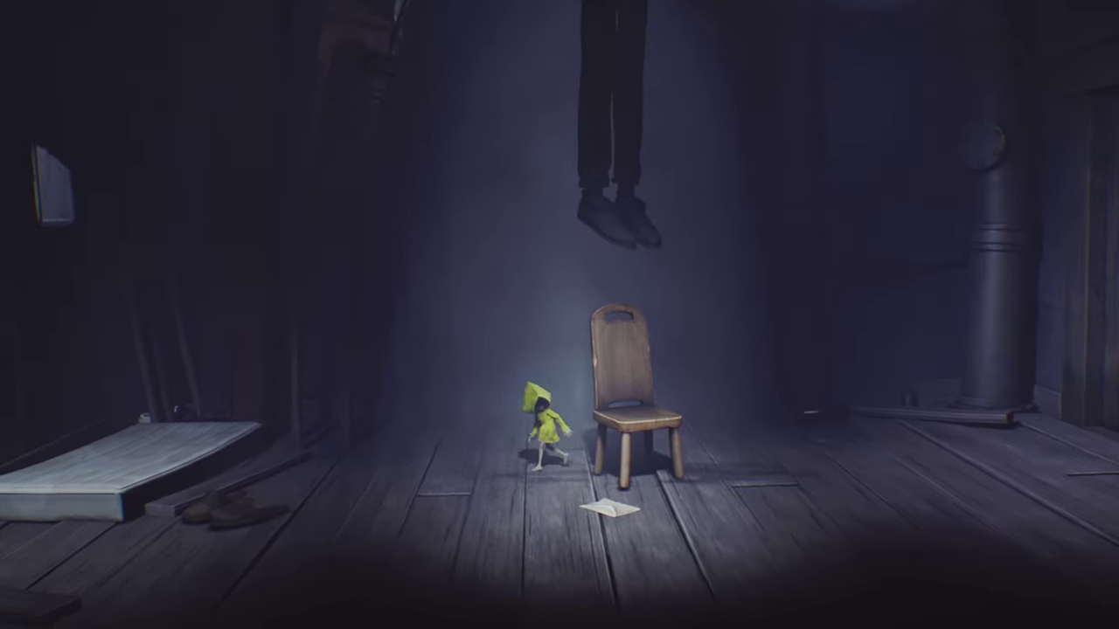
key(d)
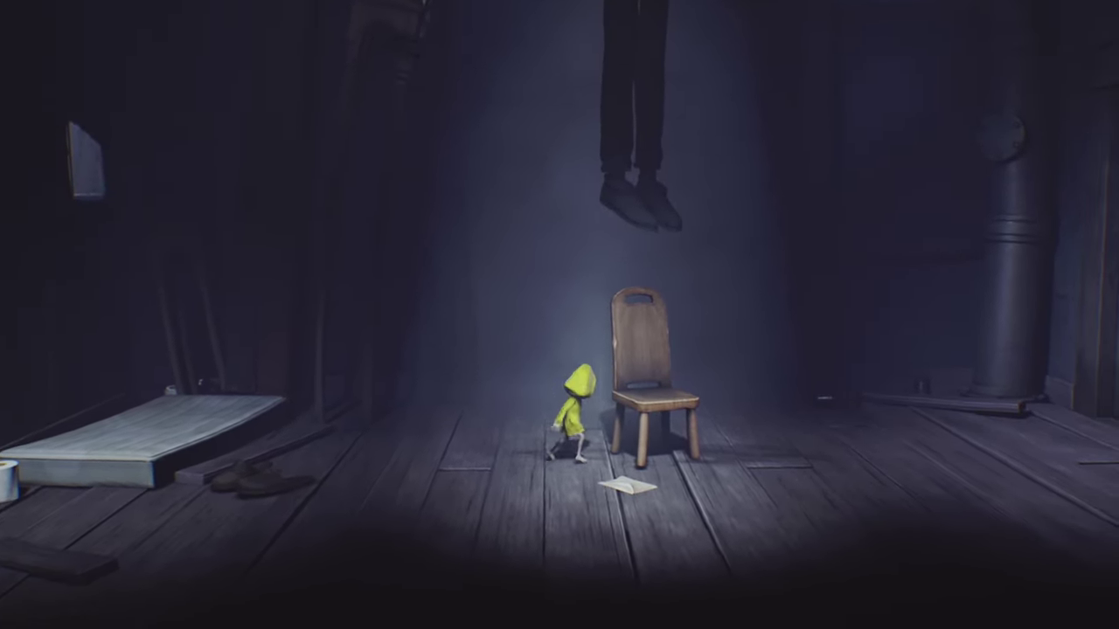
key(a)
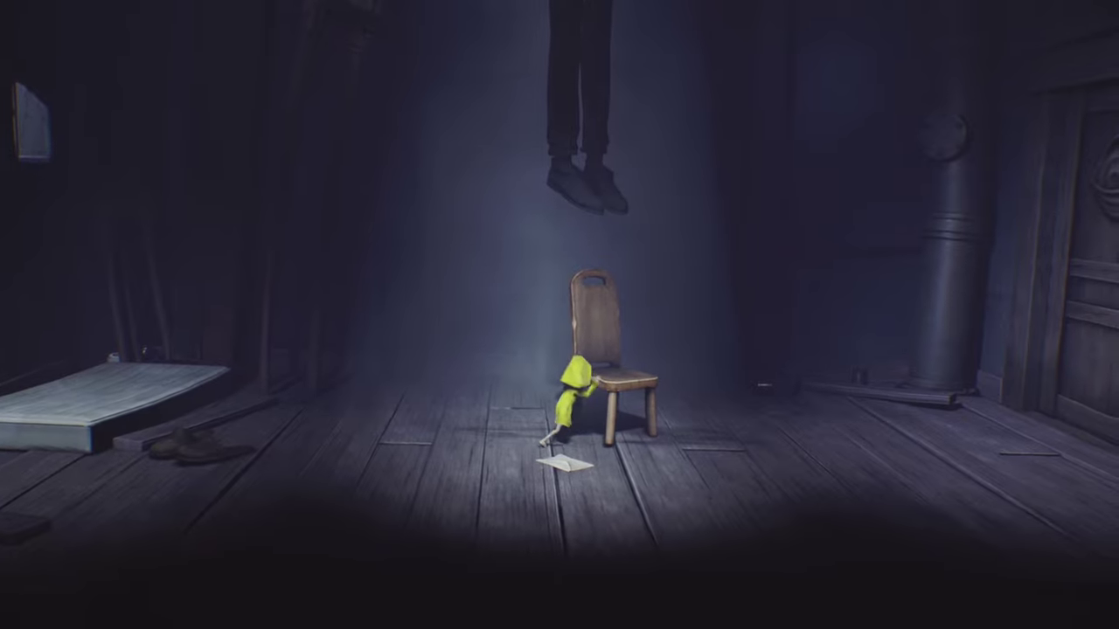
key(d)
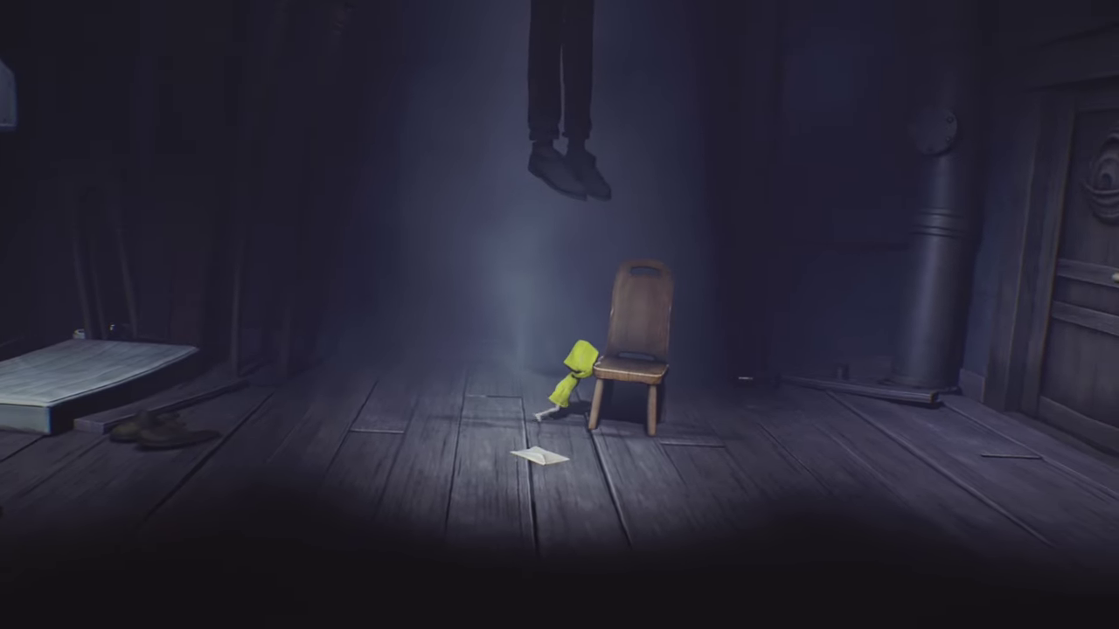
key(d)
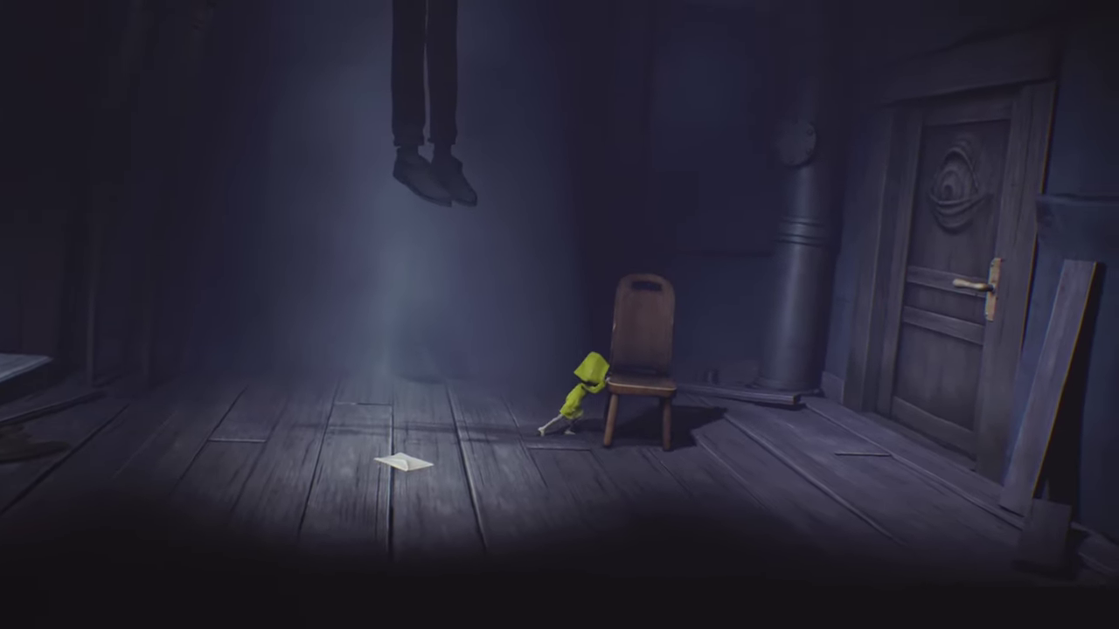
key(d)
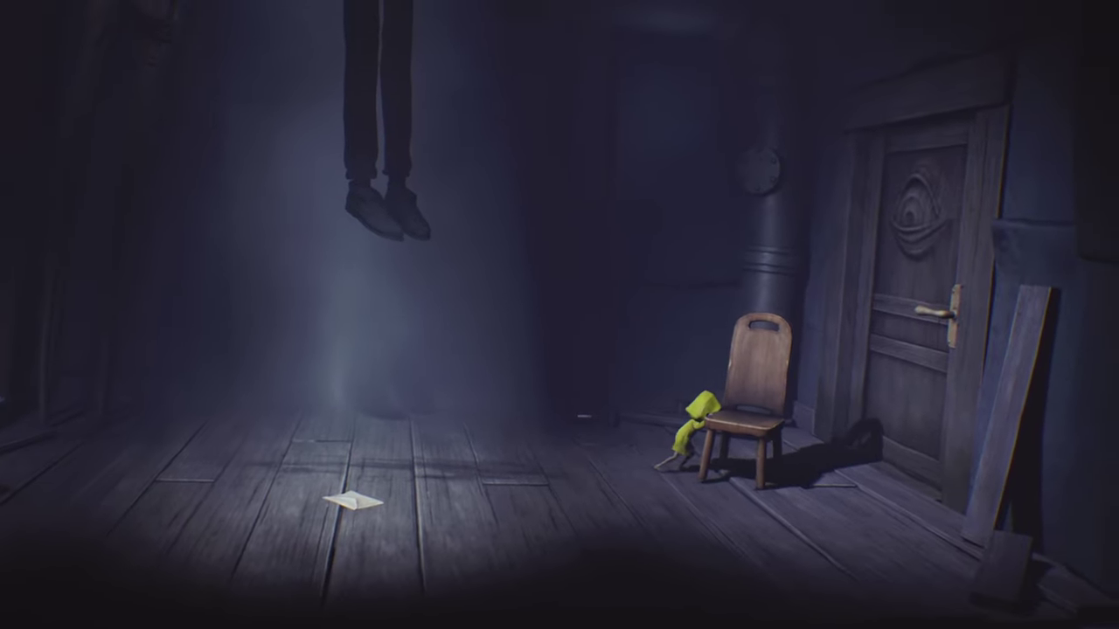
key(d)
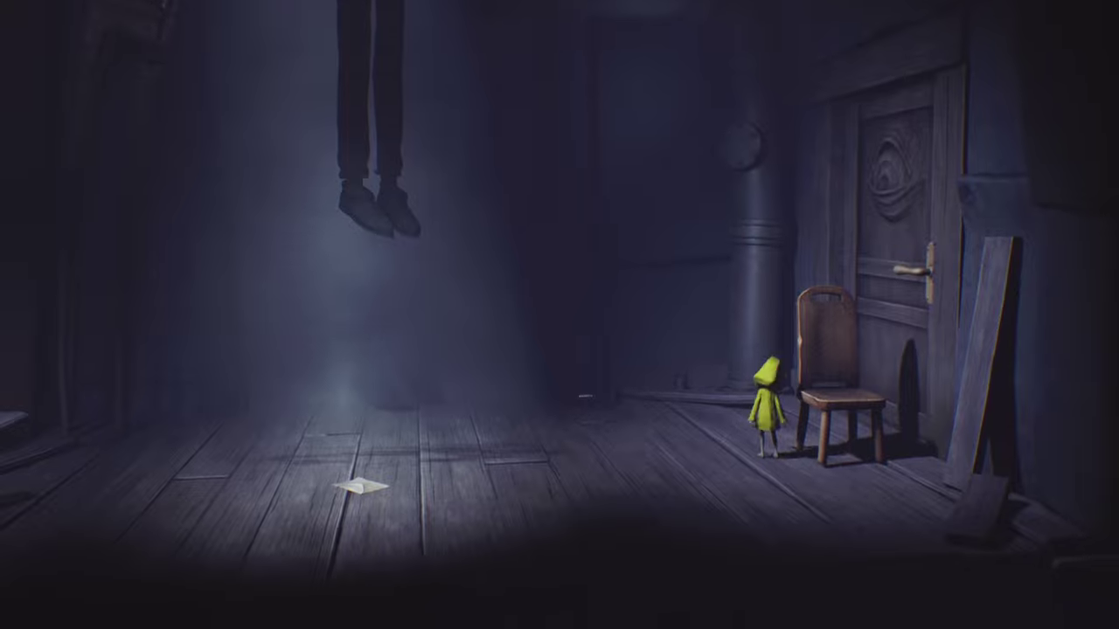
key(space)
key(space)
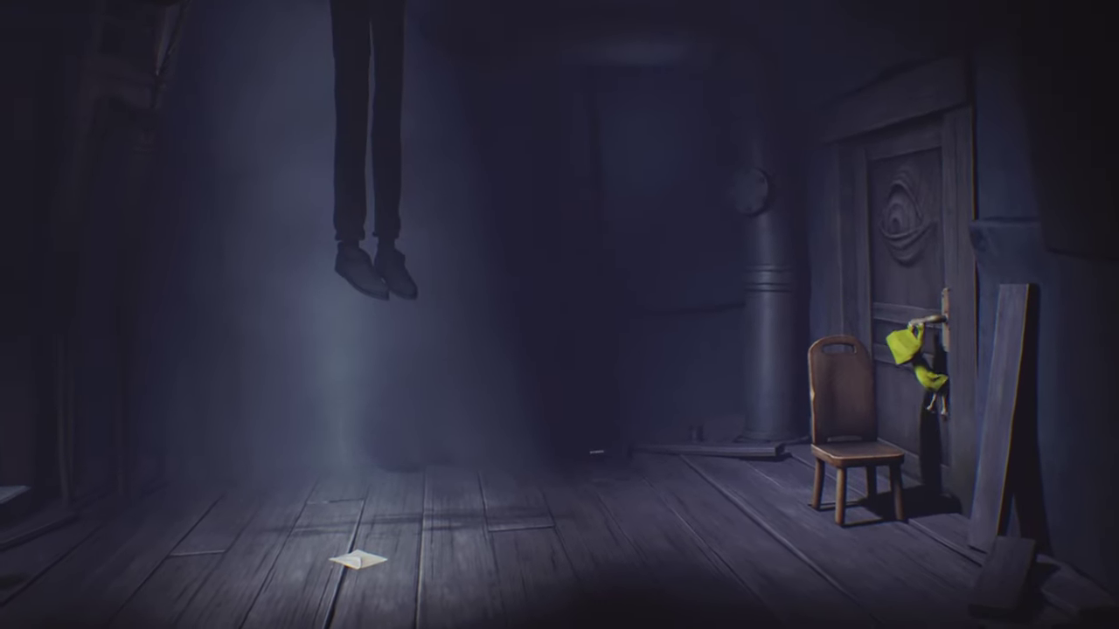
key(d)
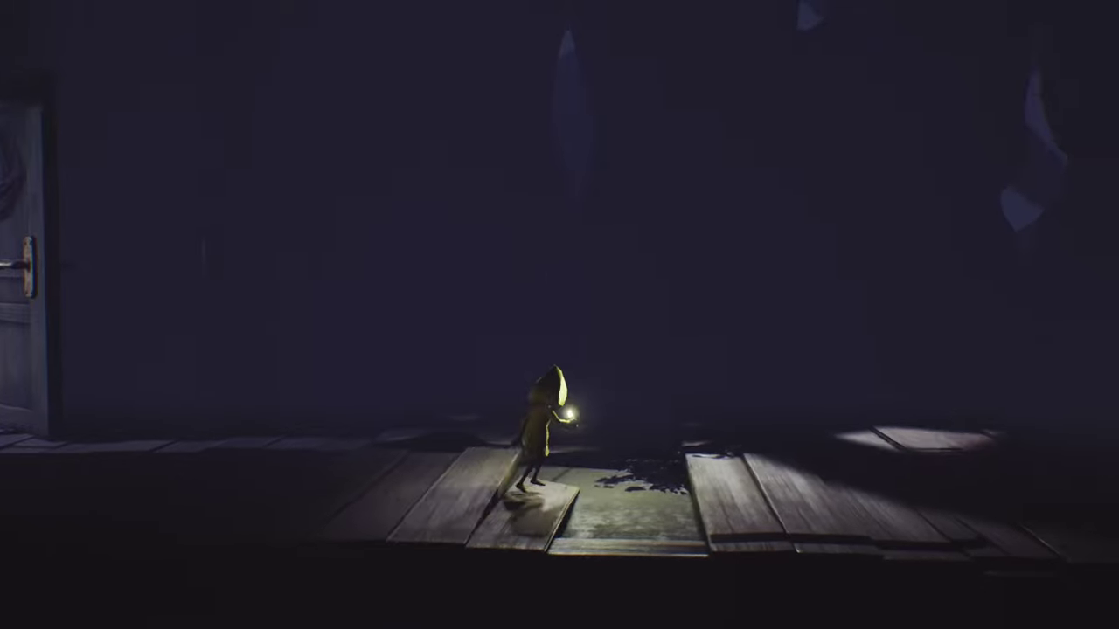
key(d)
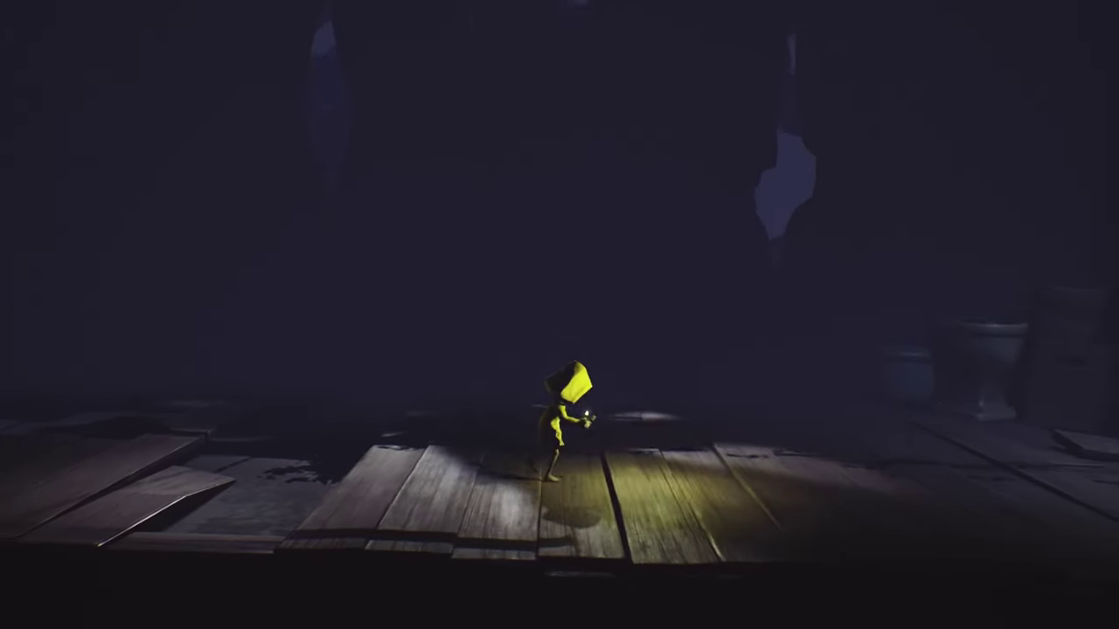
key(d)
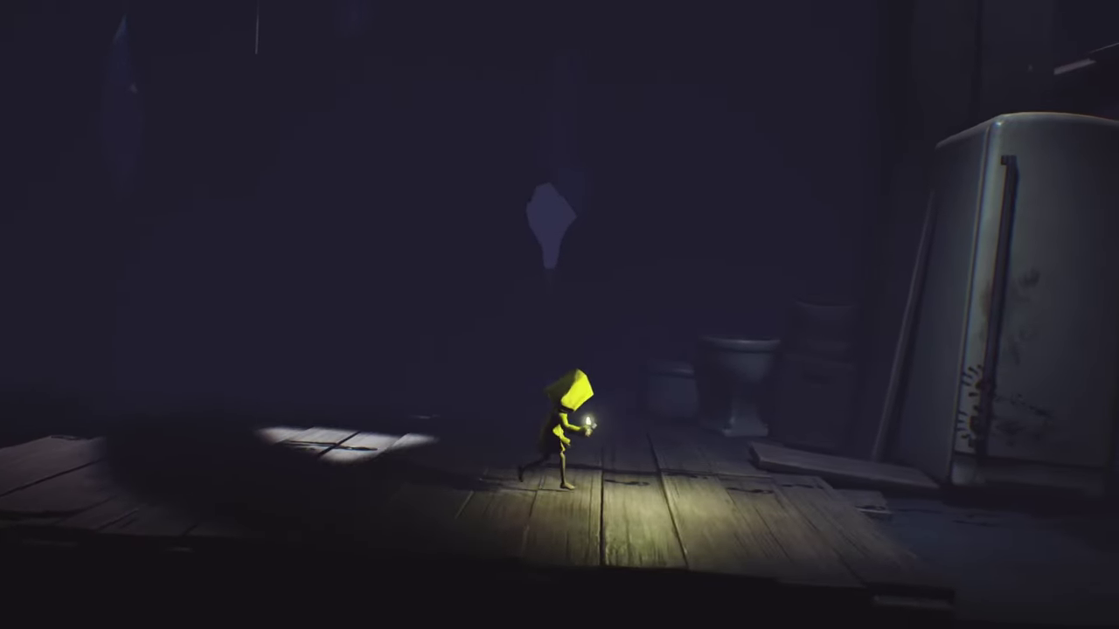
key(d)
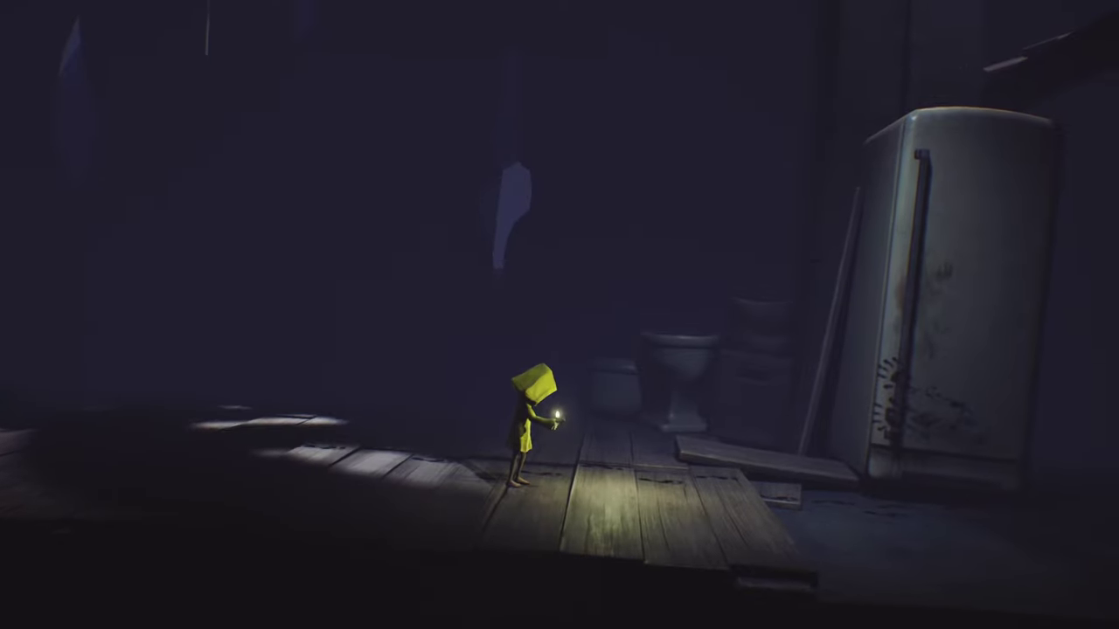
key(d)
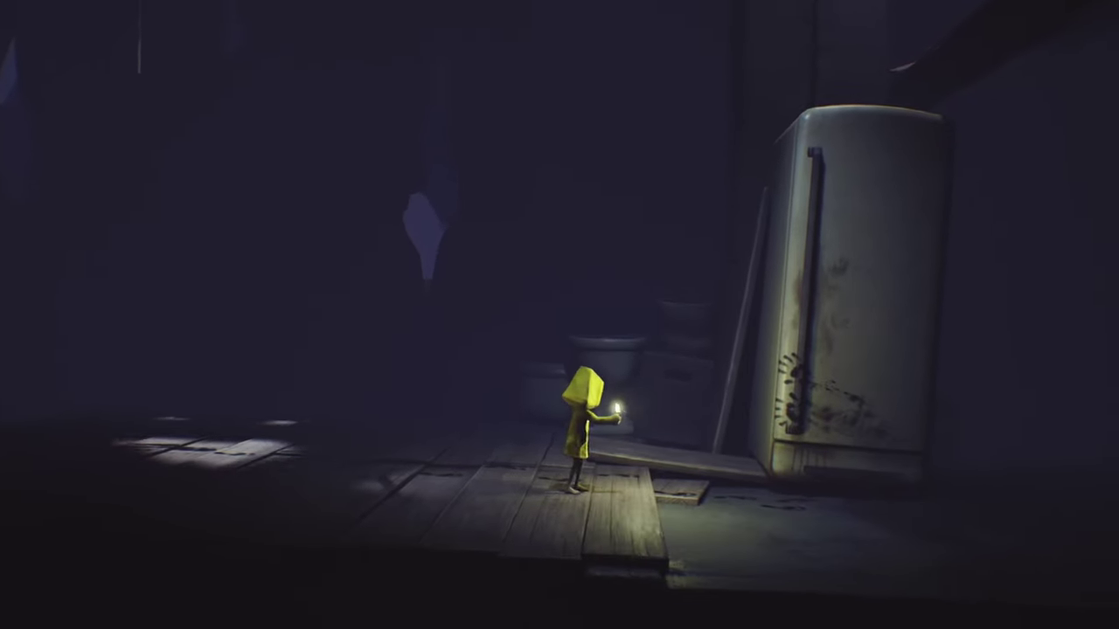
key(d)
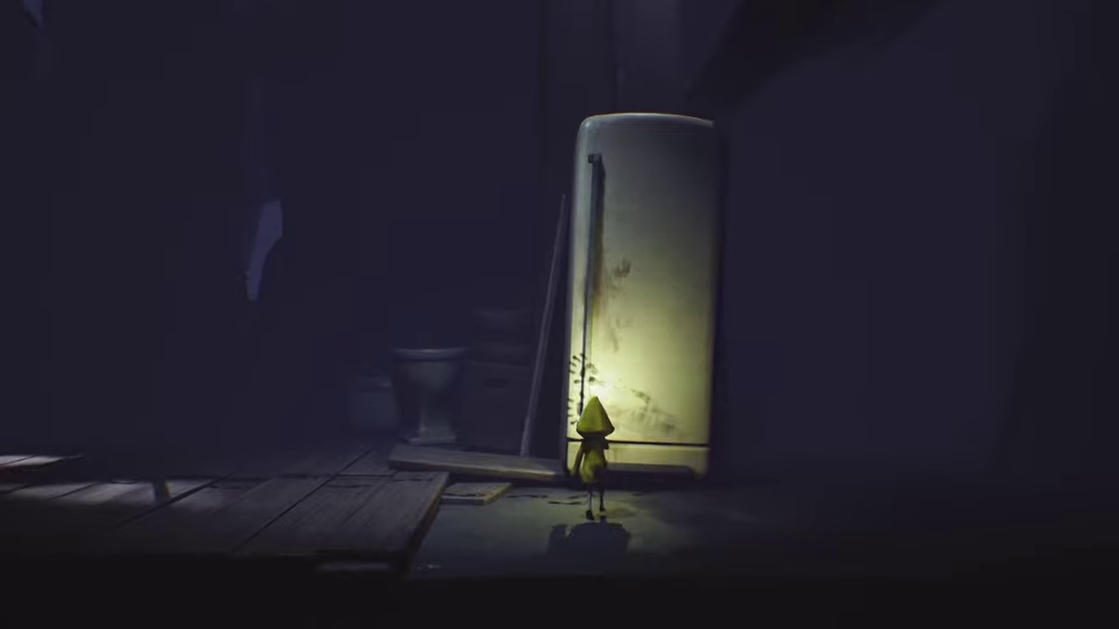
key(w)
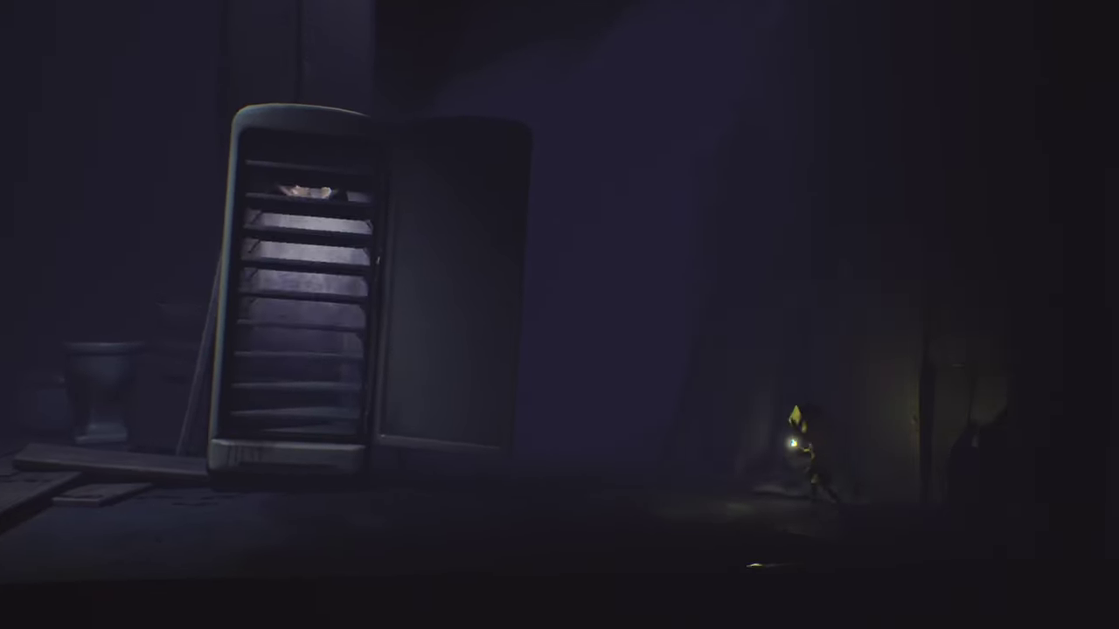
key(a)
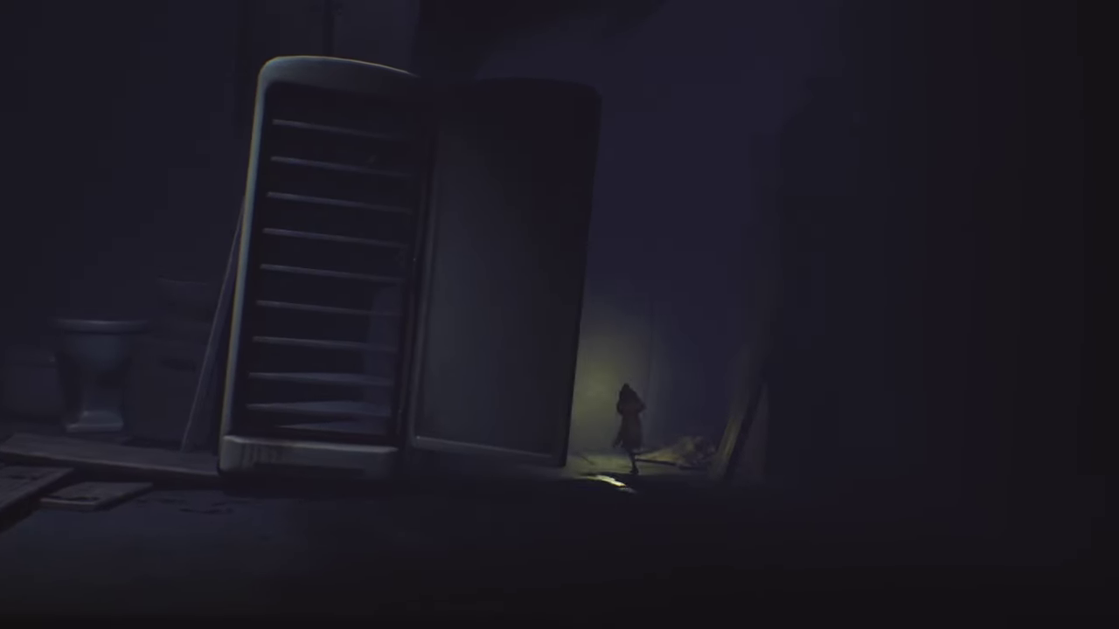
key(a)
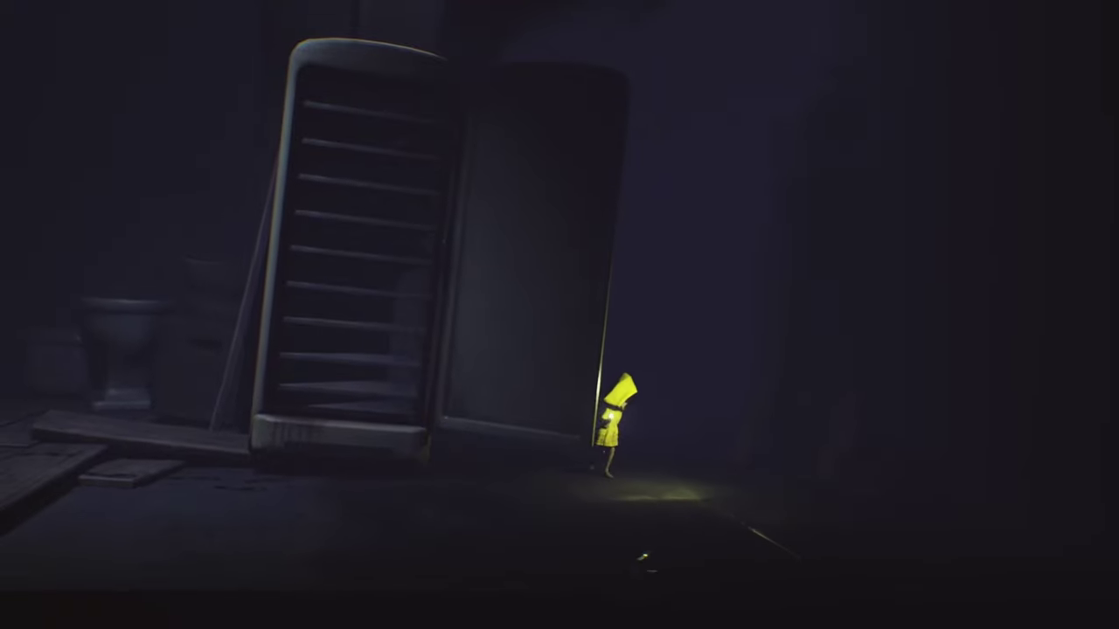
key(d)
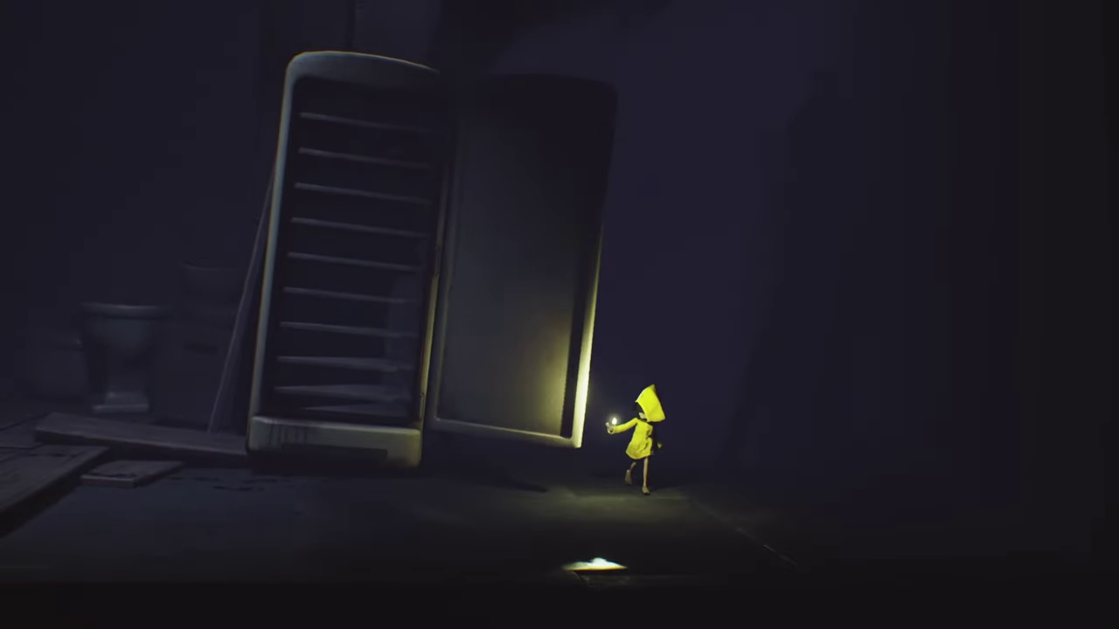
key(a)
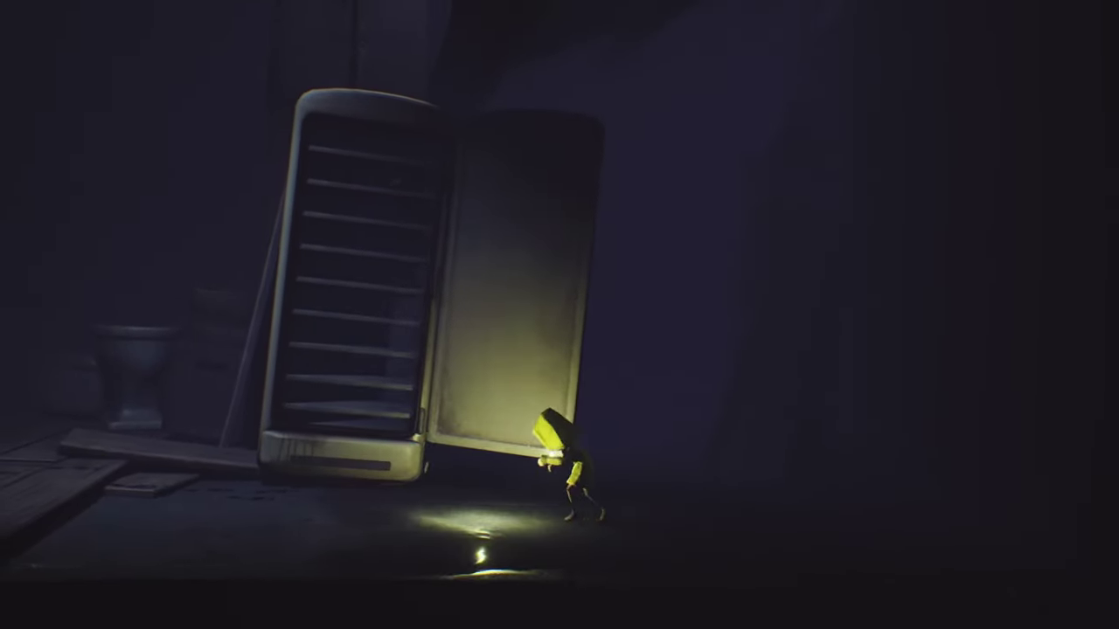
key(a)
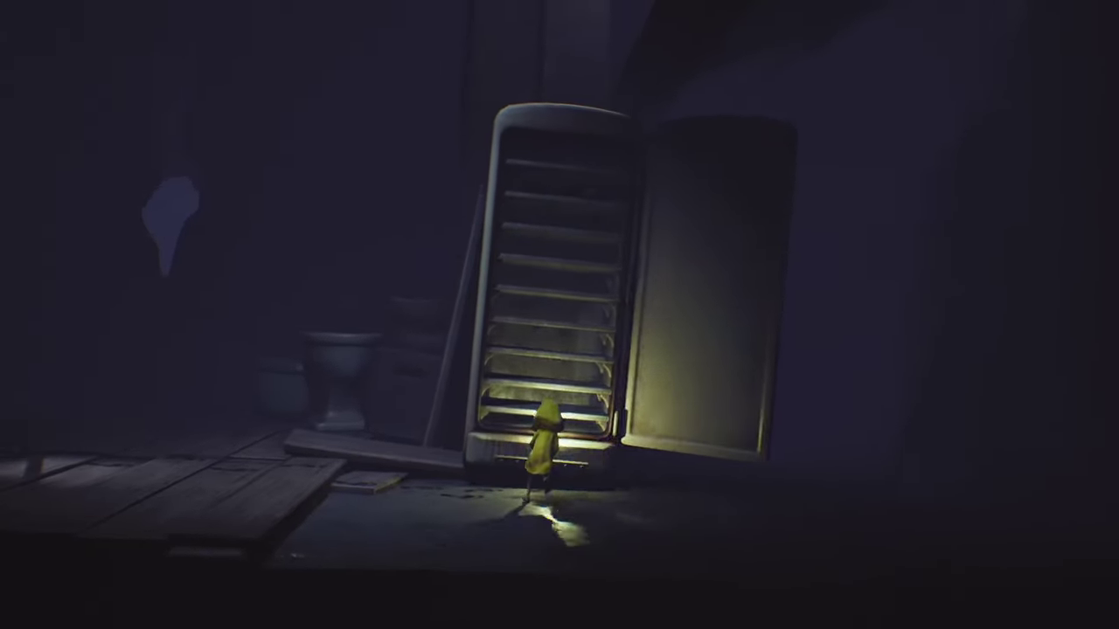
key(w)
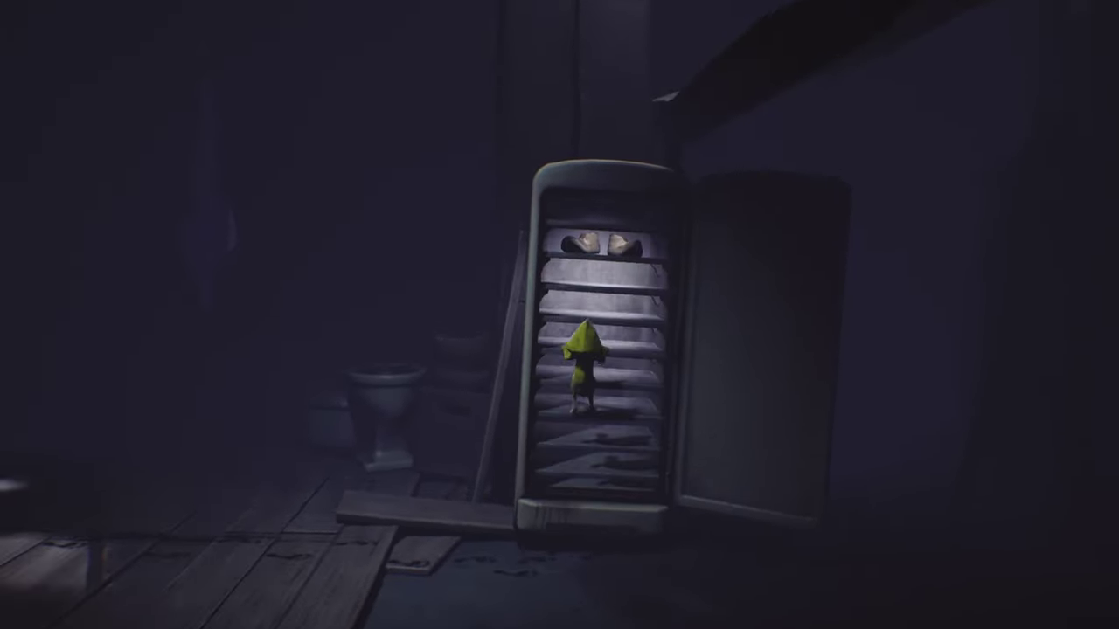
key(w)
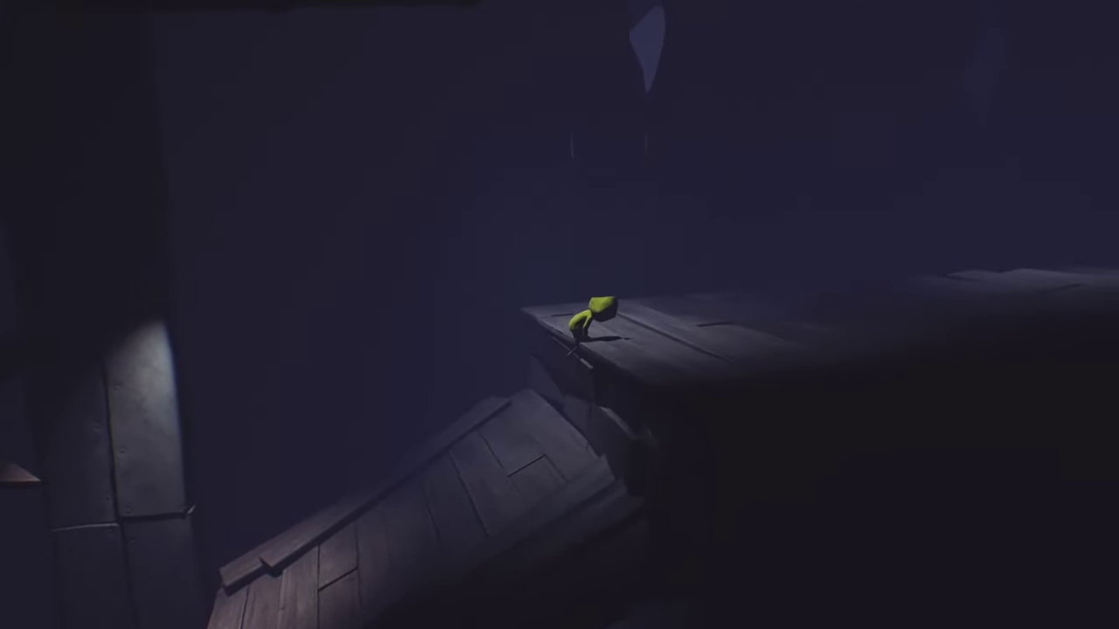
key(d)
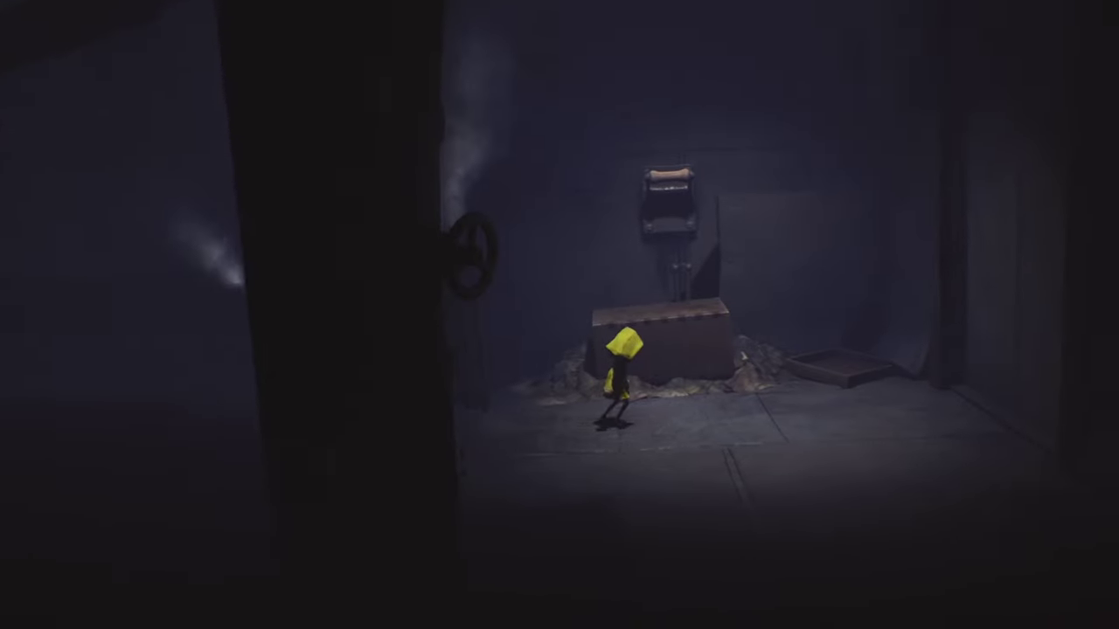
key(w)
key(space)
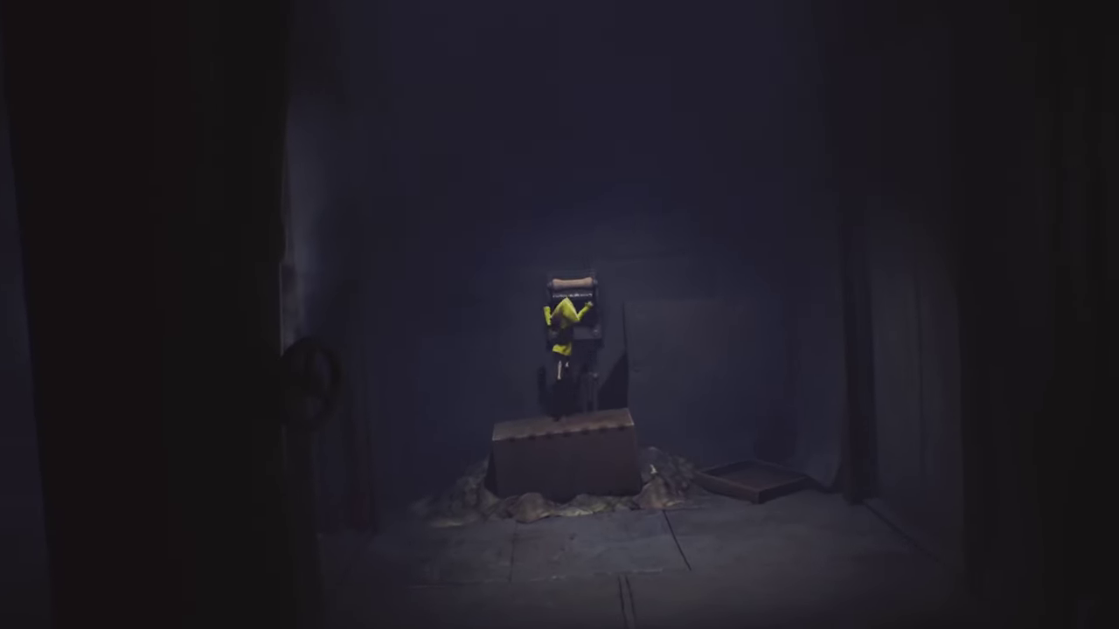
key(w)
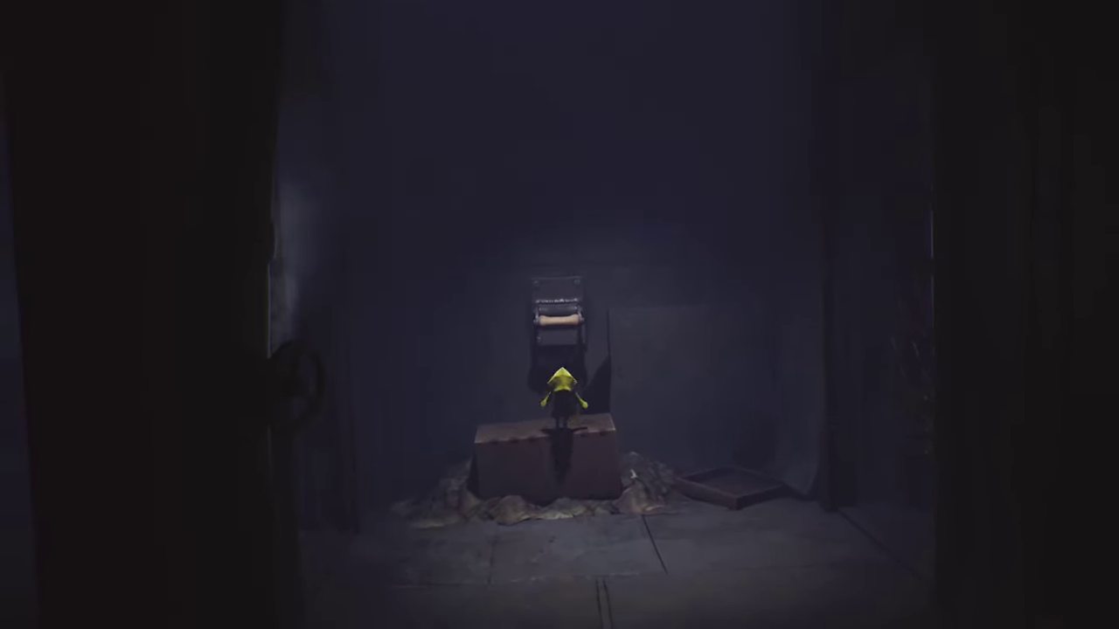
key(d)
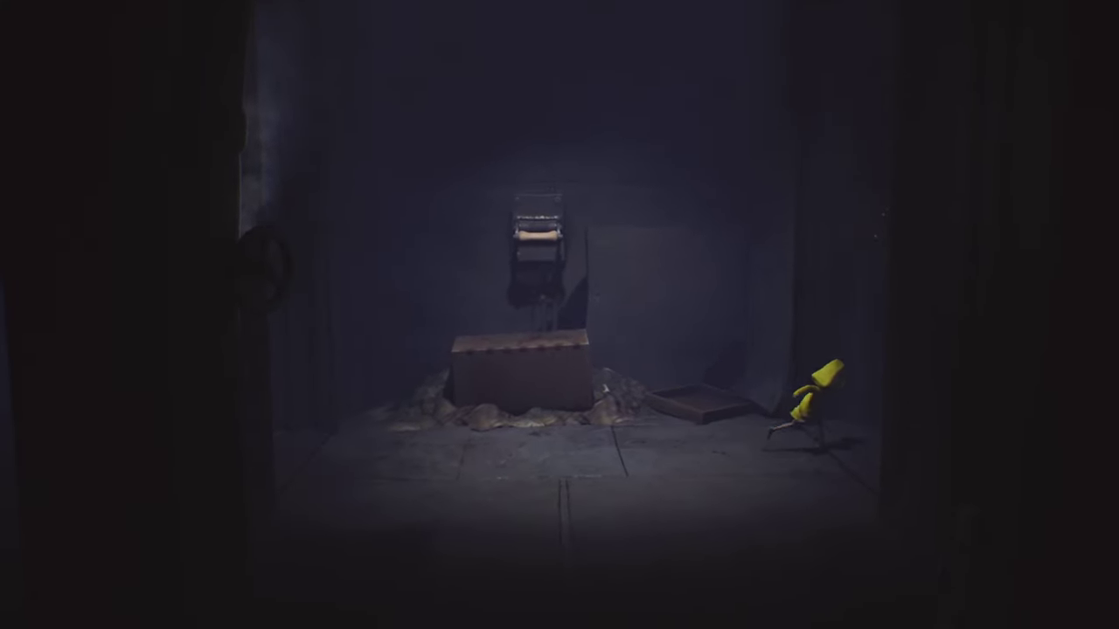
key(d)
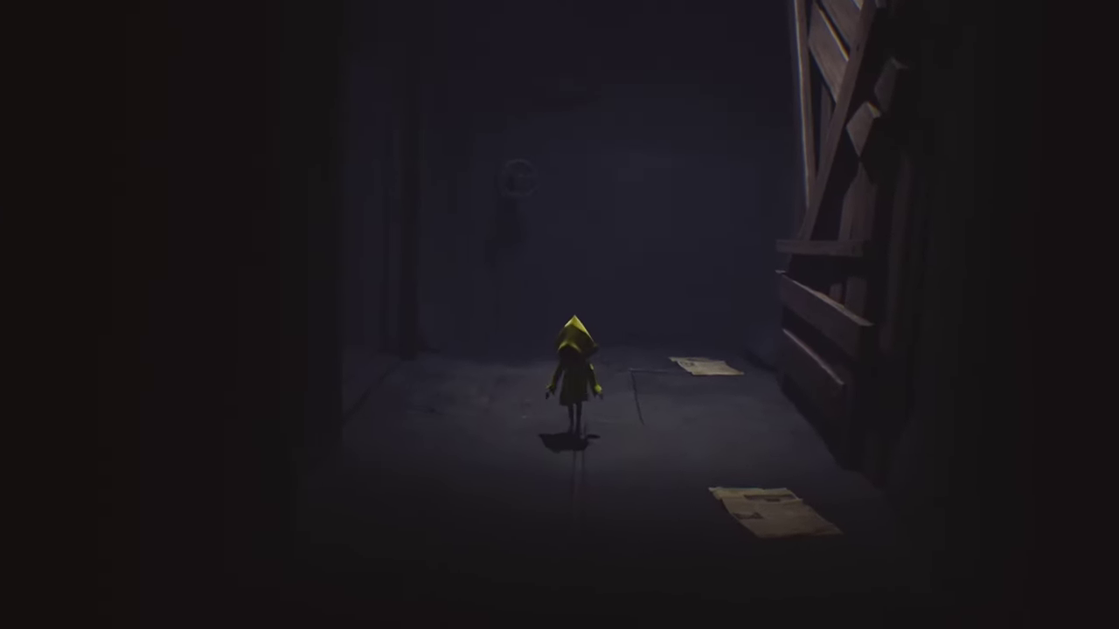
key(w)
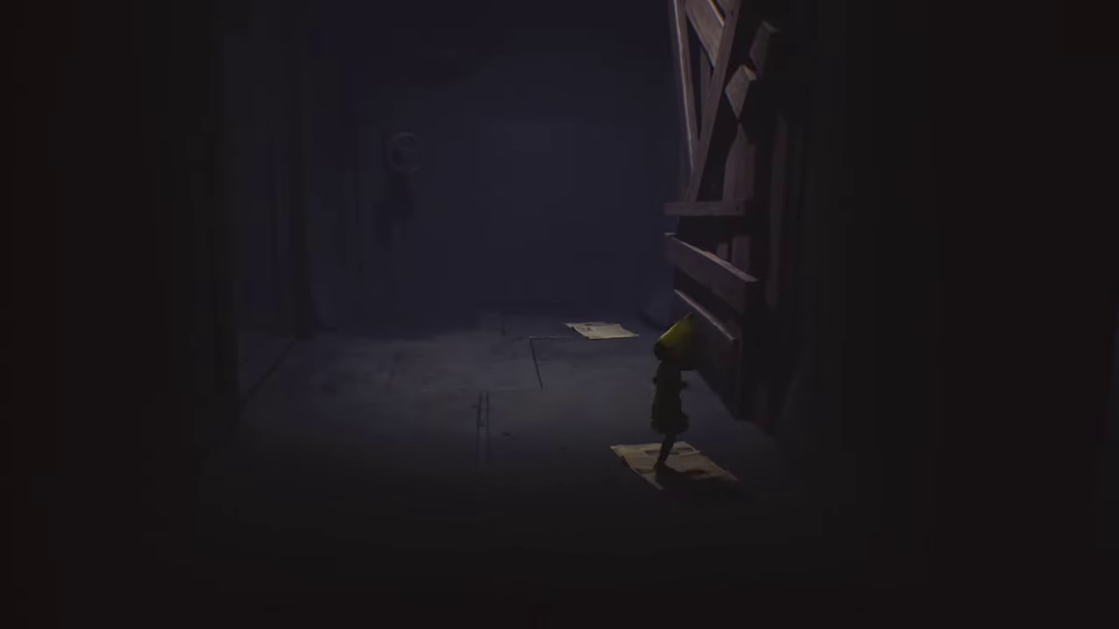
key(w)
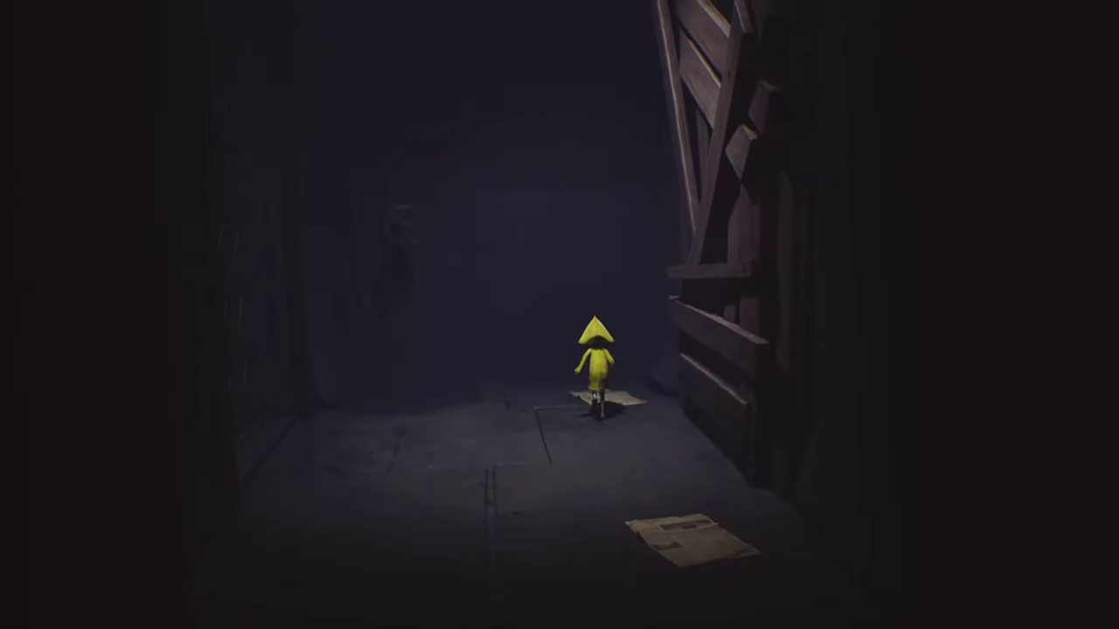
key(w)
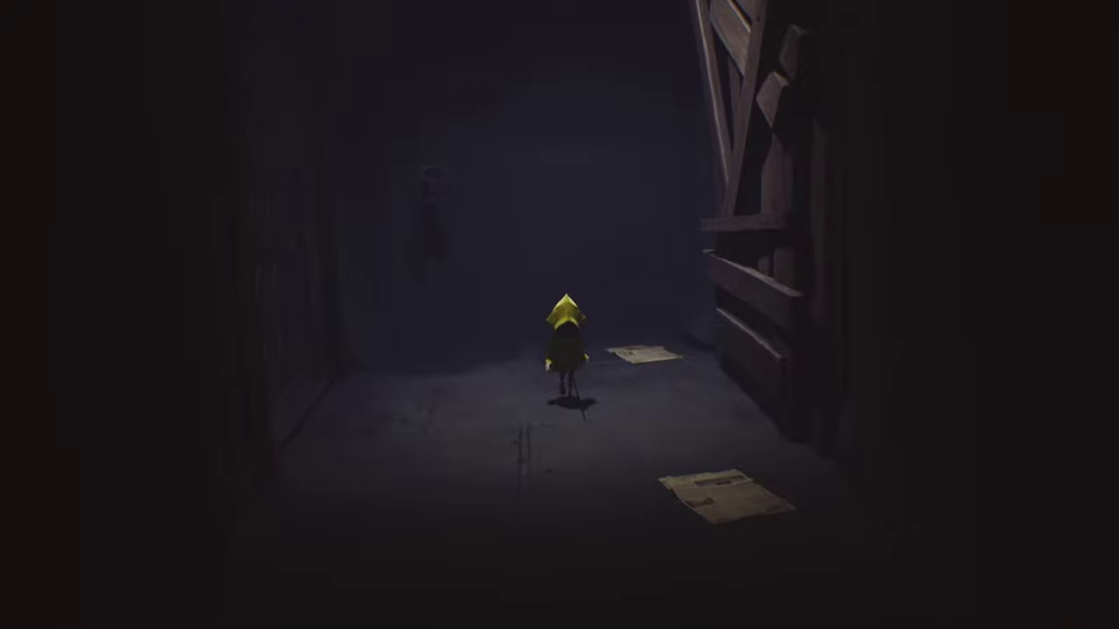
key(d)
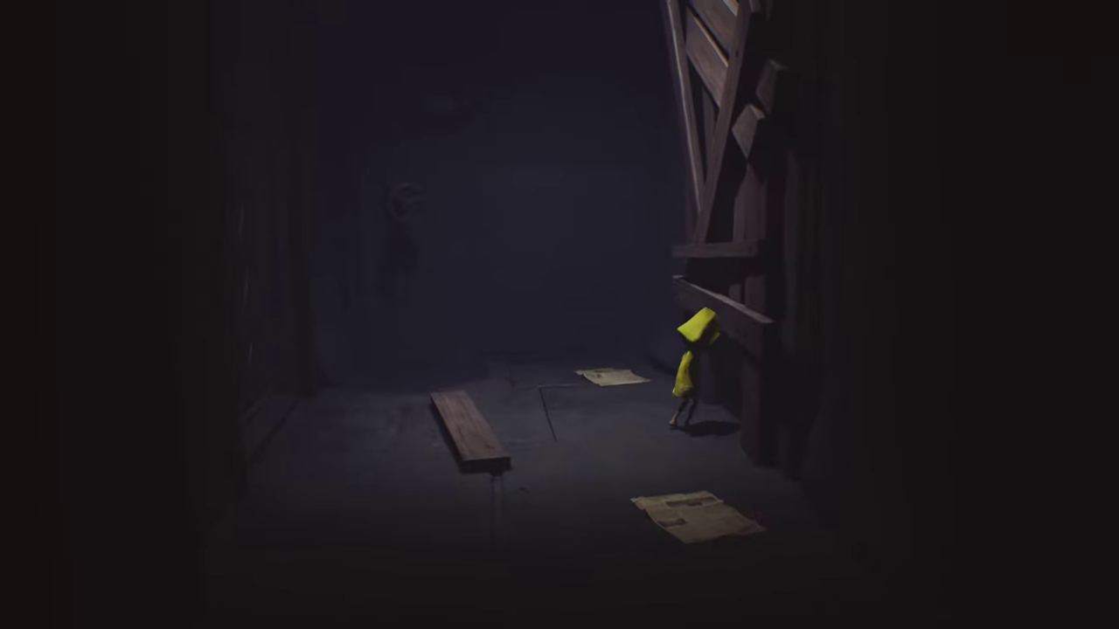
key(d)
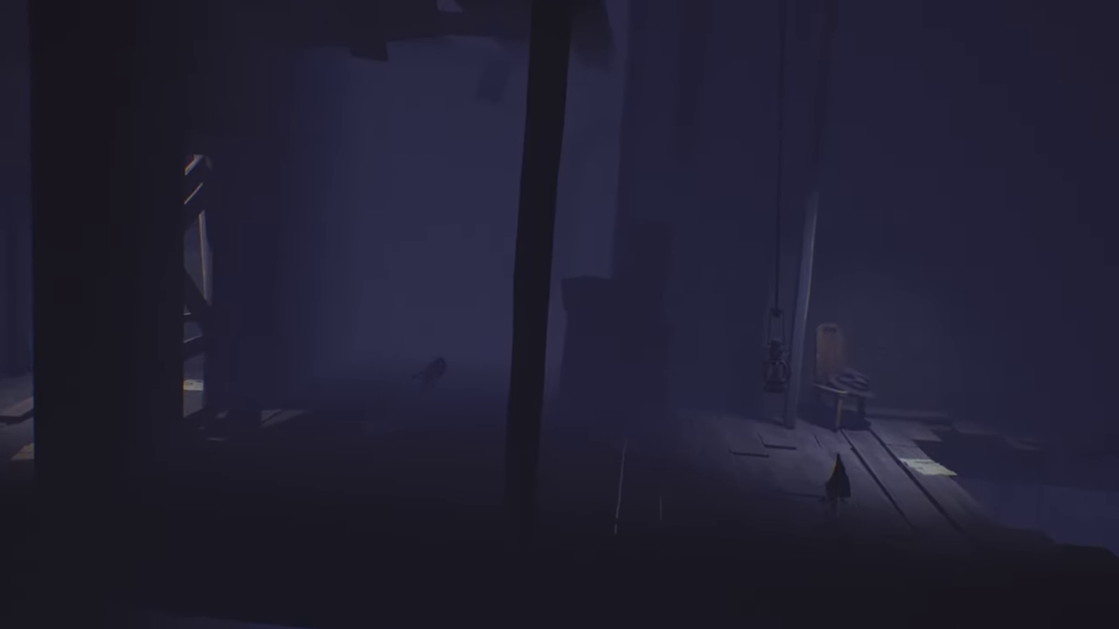
key(d)
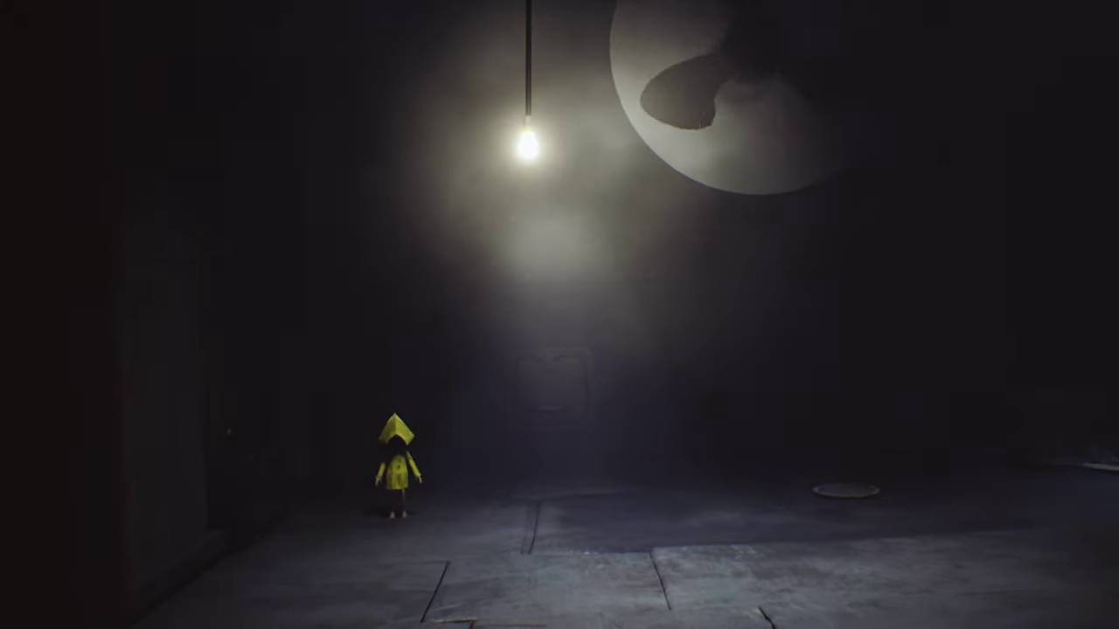
key(d)
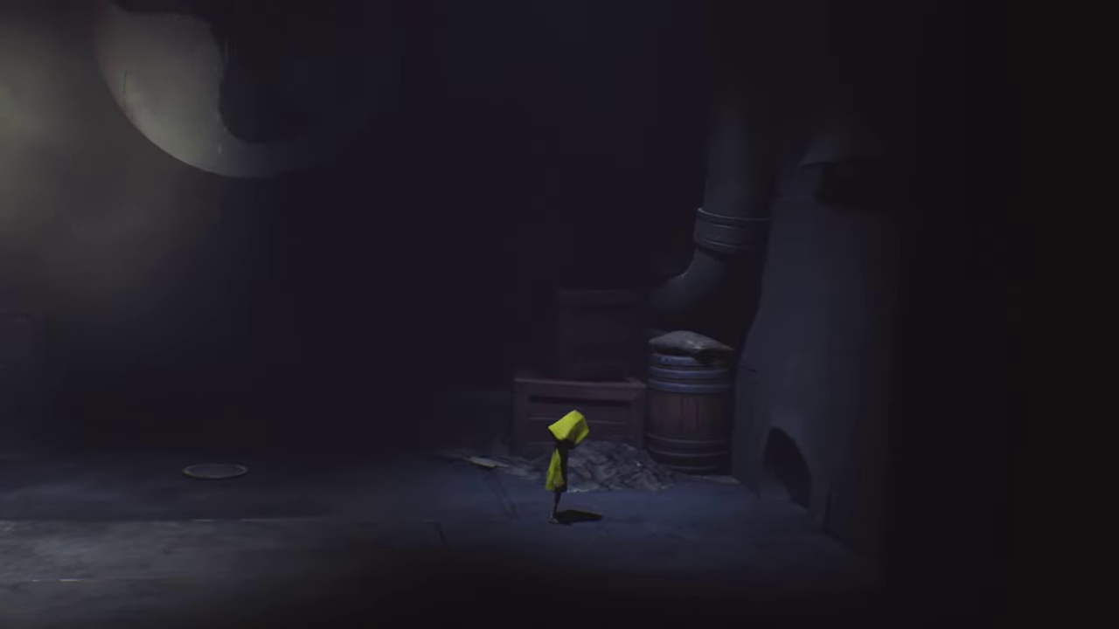
key(d)
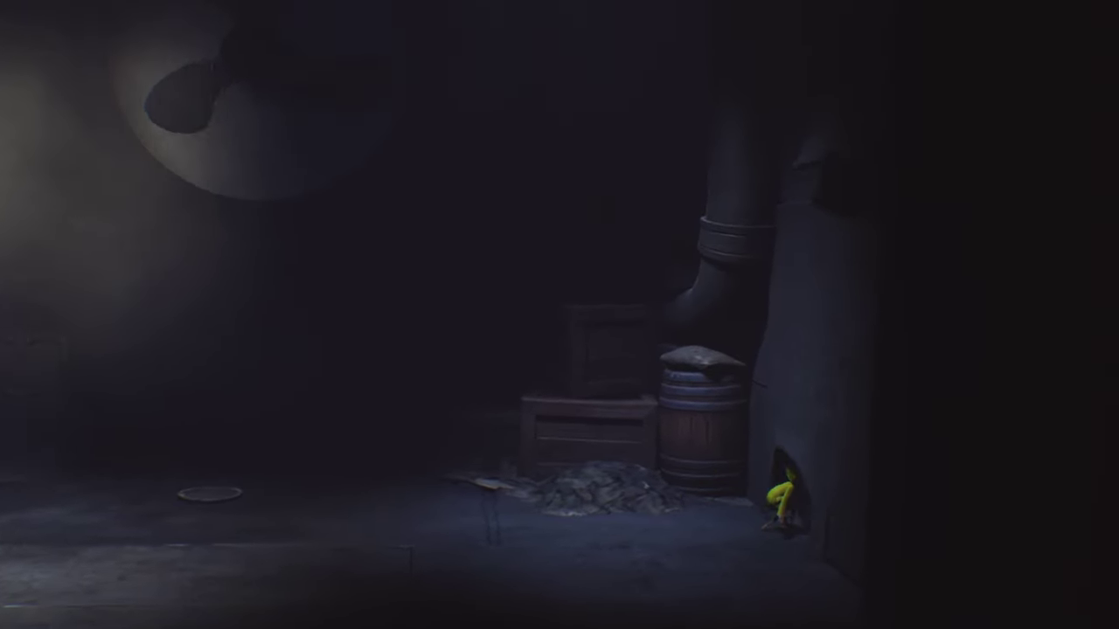
key(d)
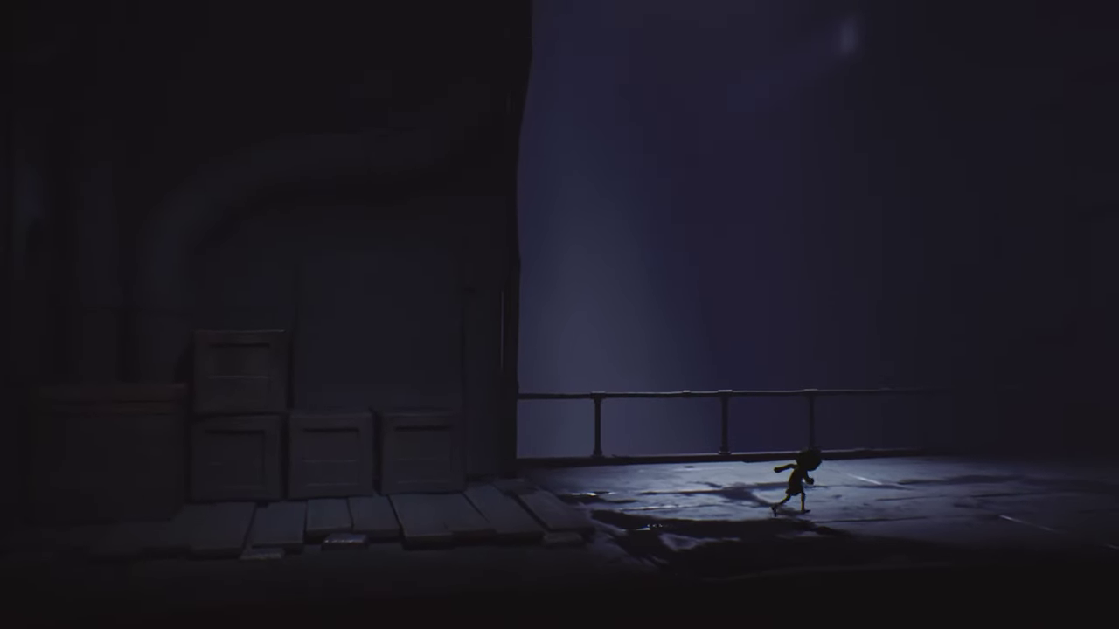
key(d)
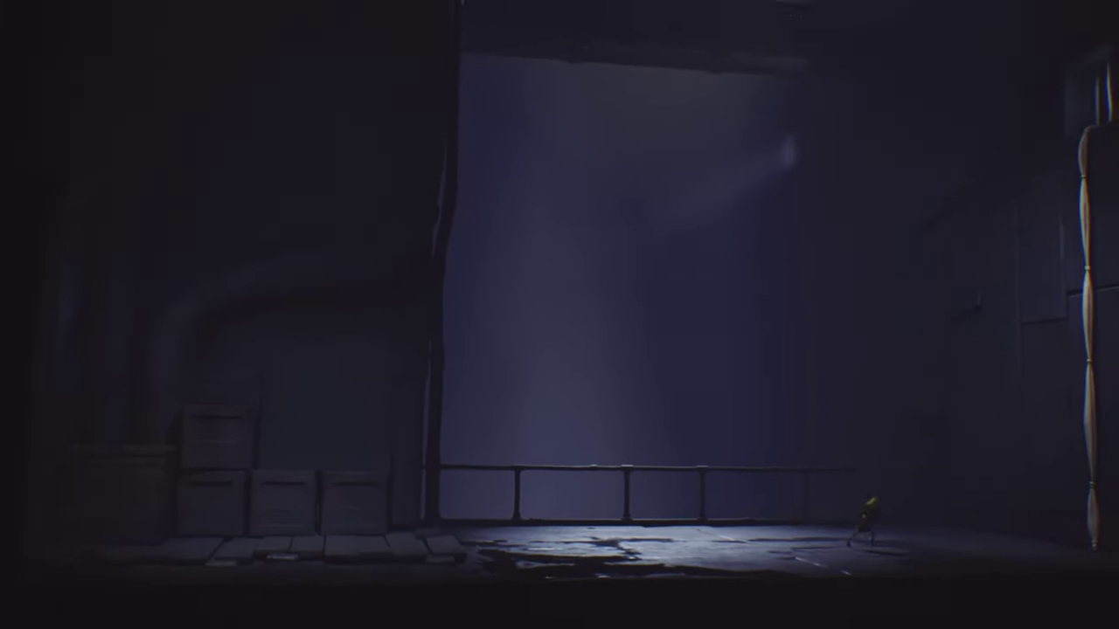
key(d)
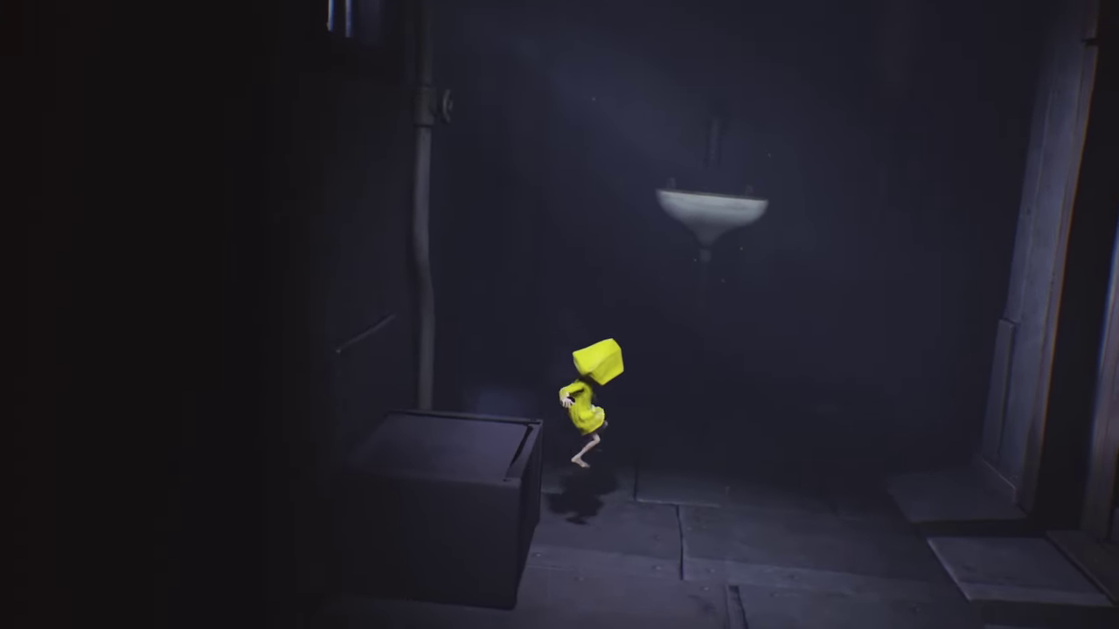
key(w)
key(q)
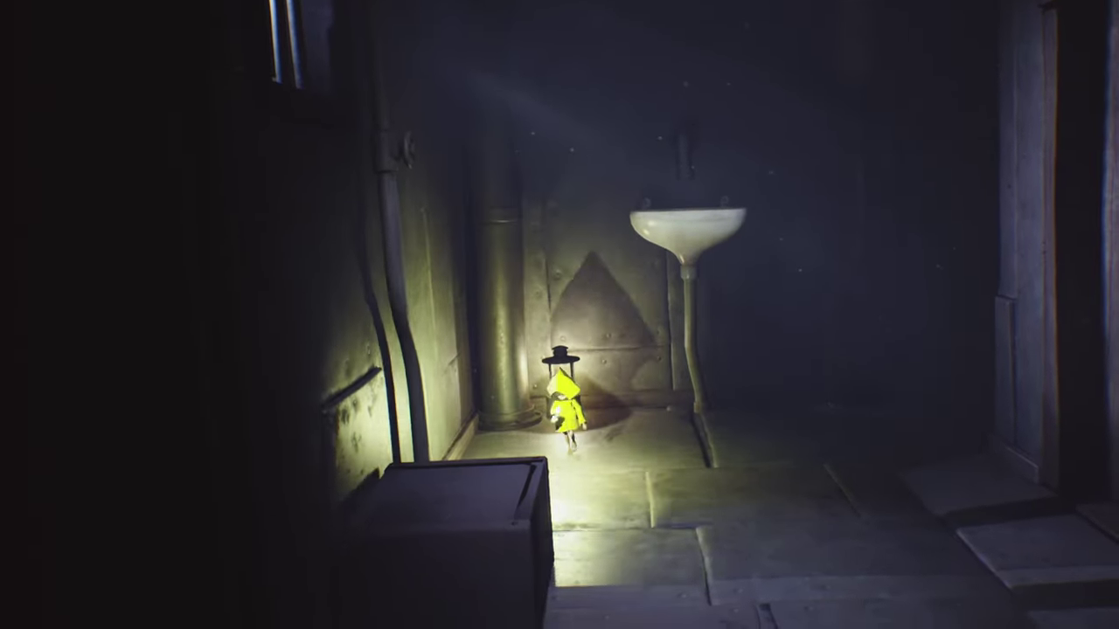
key(s)
key(d)
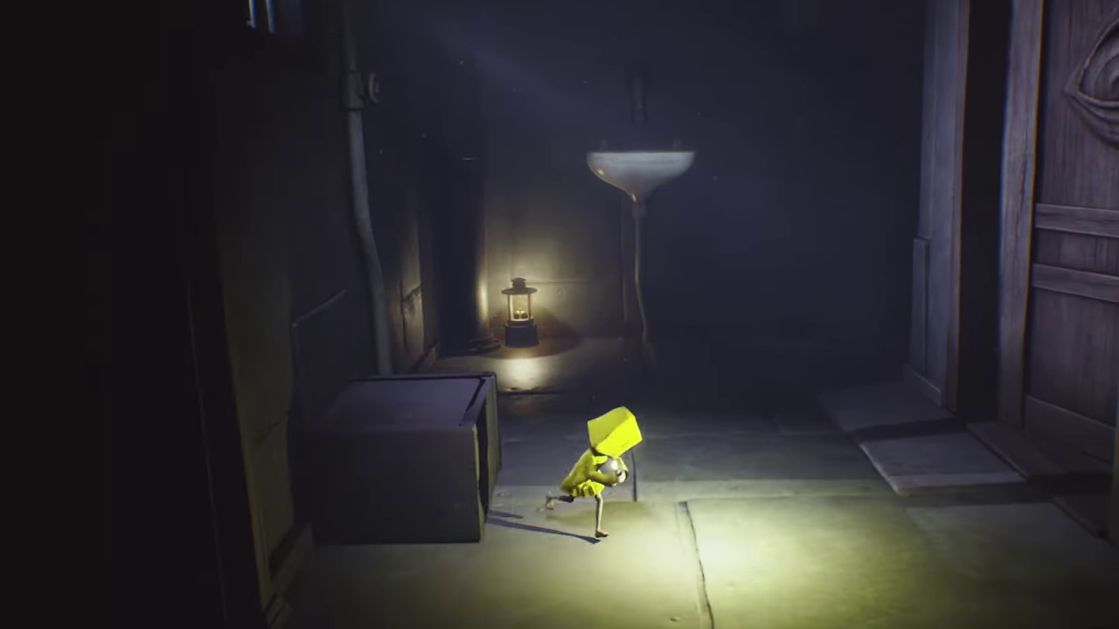
key(w)
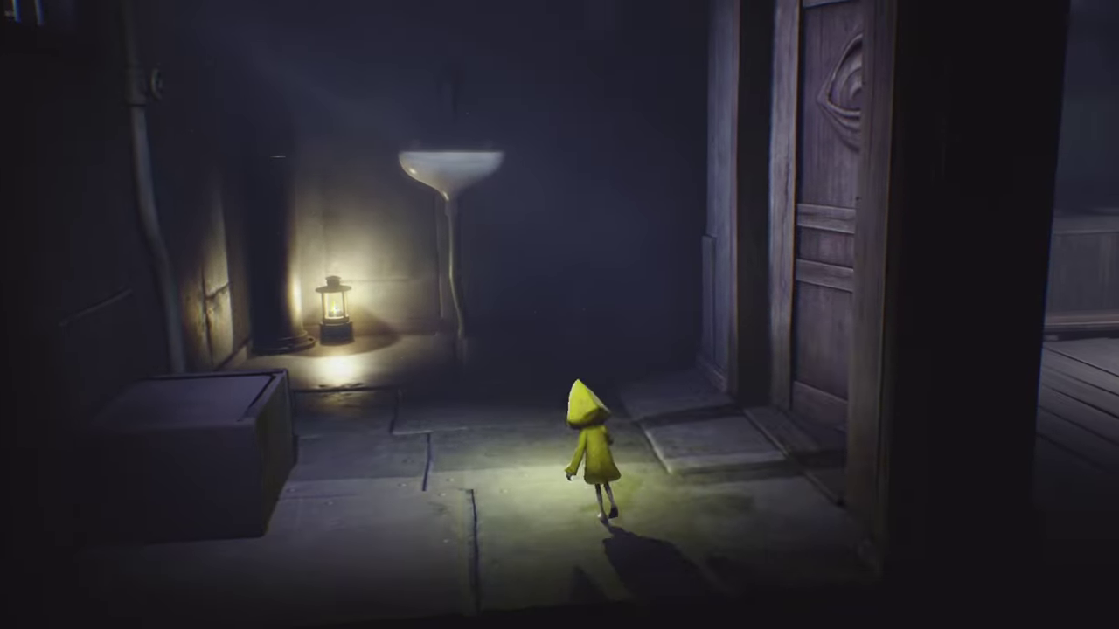
key(w)
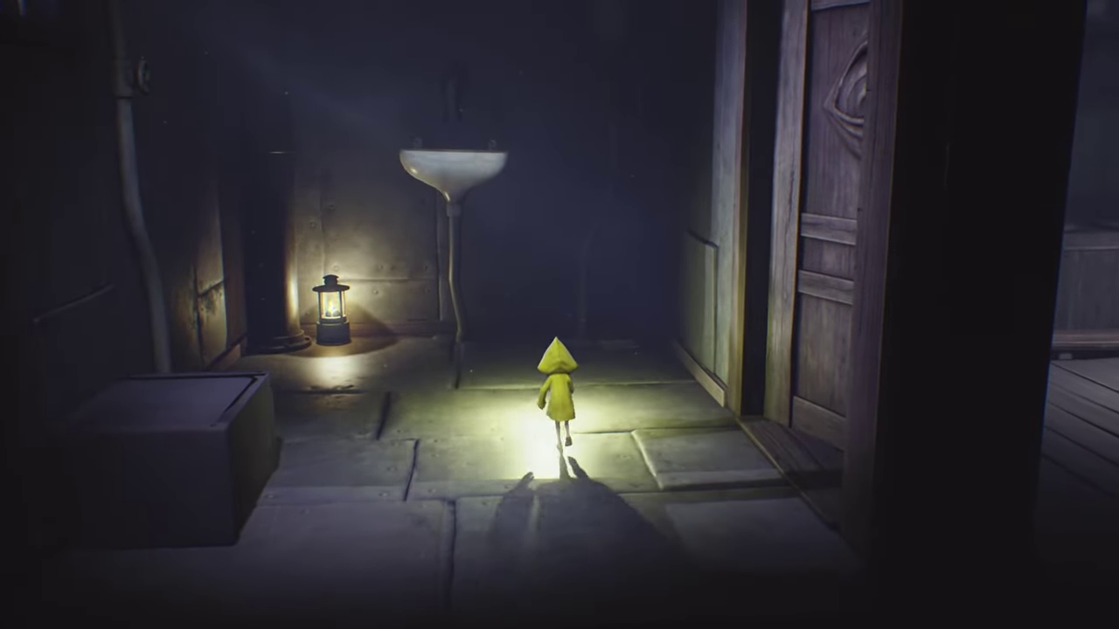
key(s)
key(d)
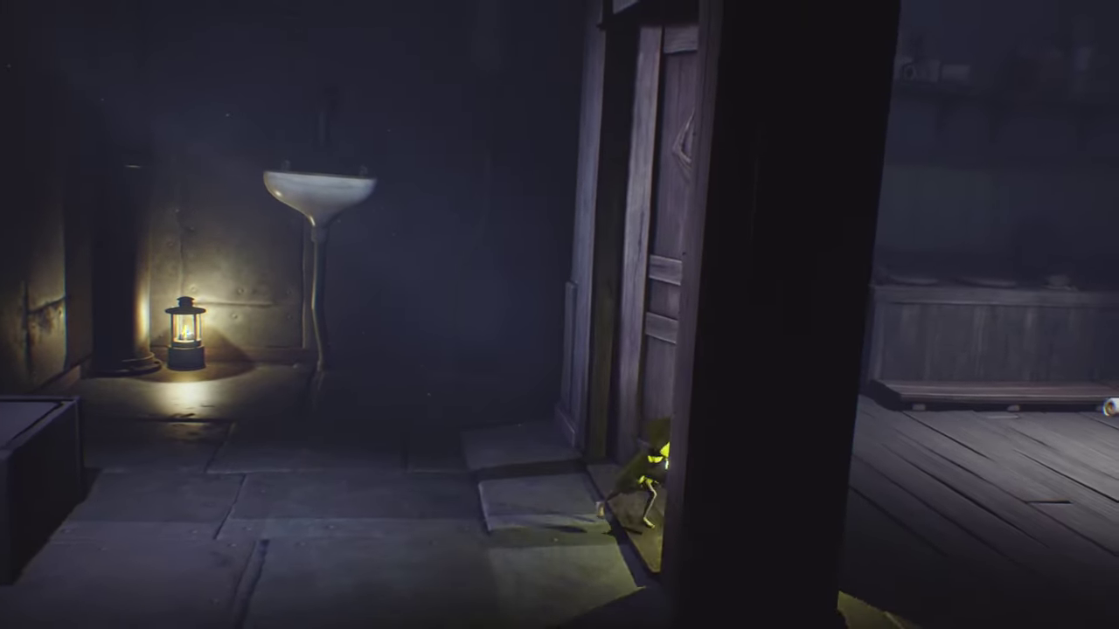
key(d)
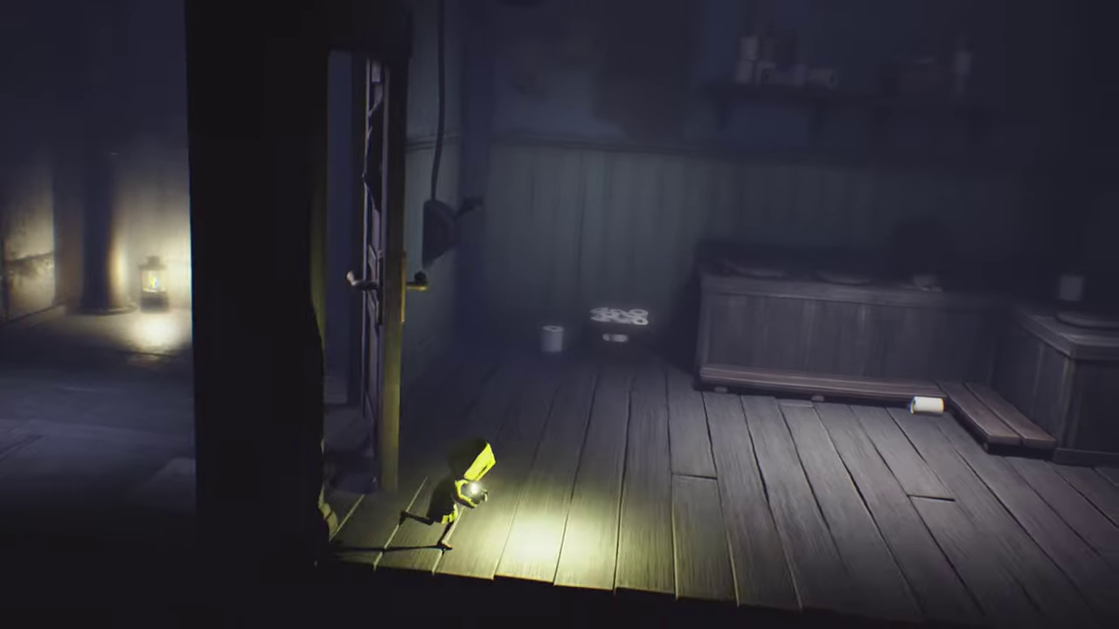
key(w)
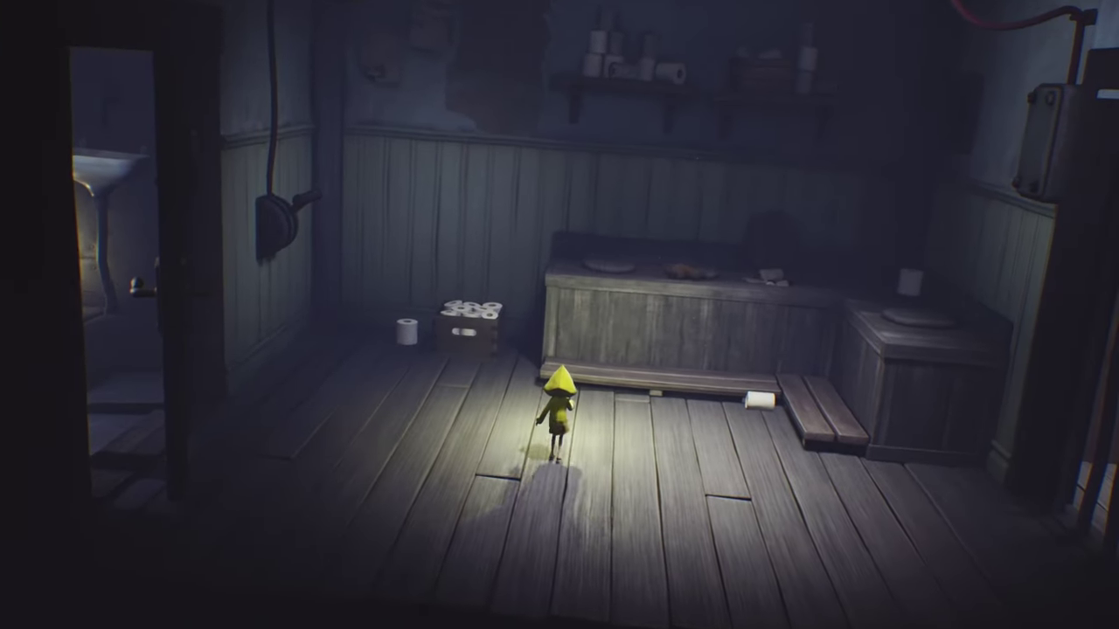
key(d)
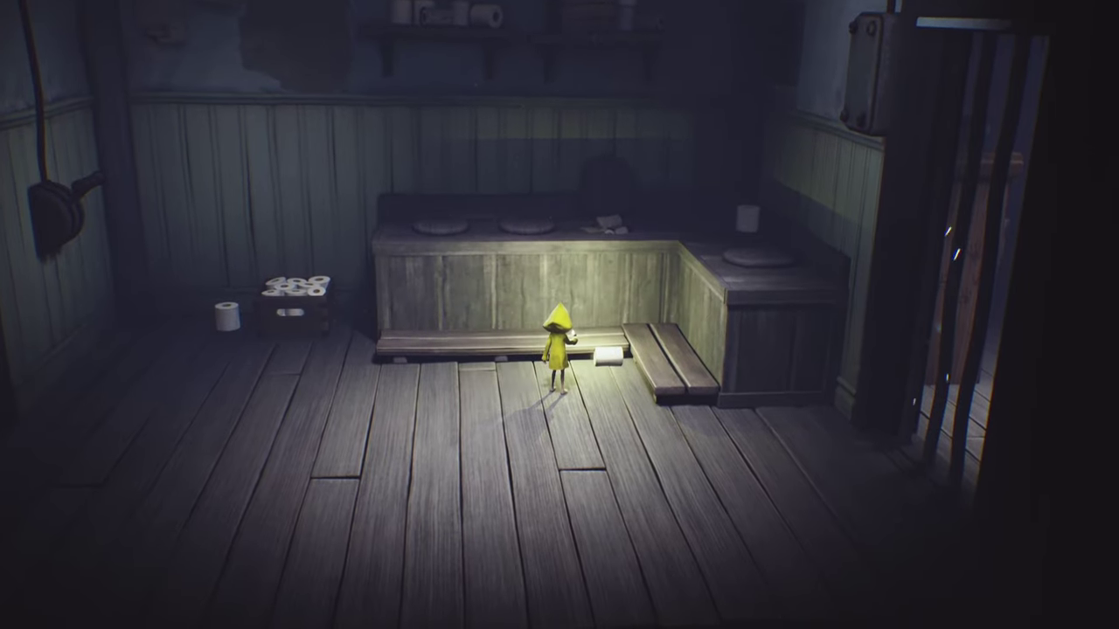
key(d)
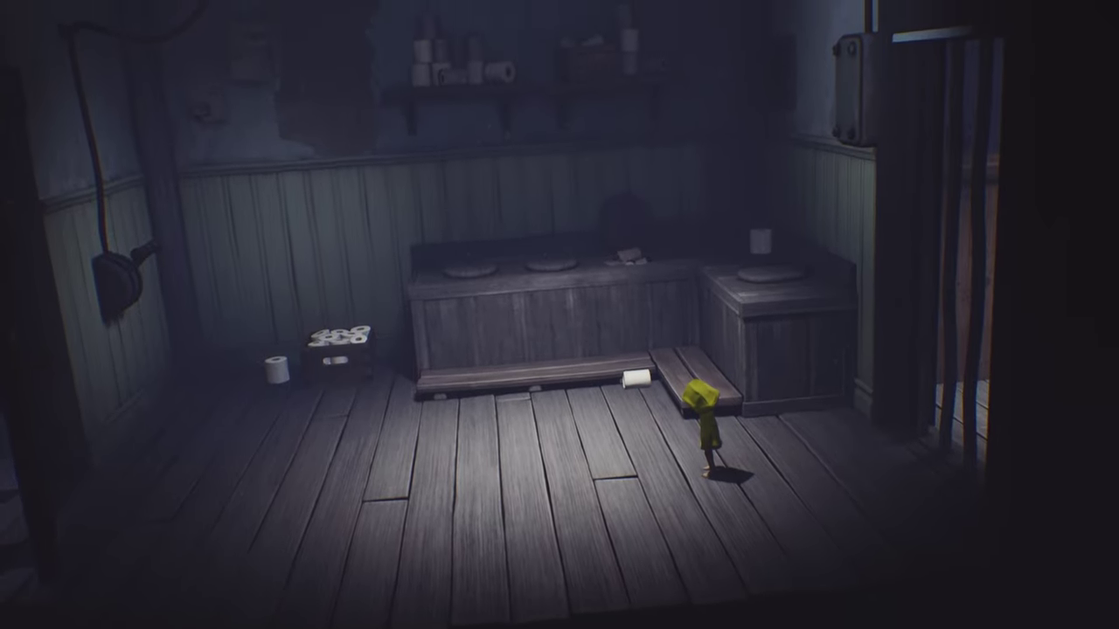
key(a)
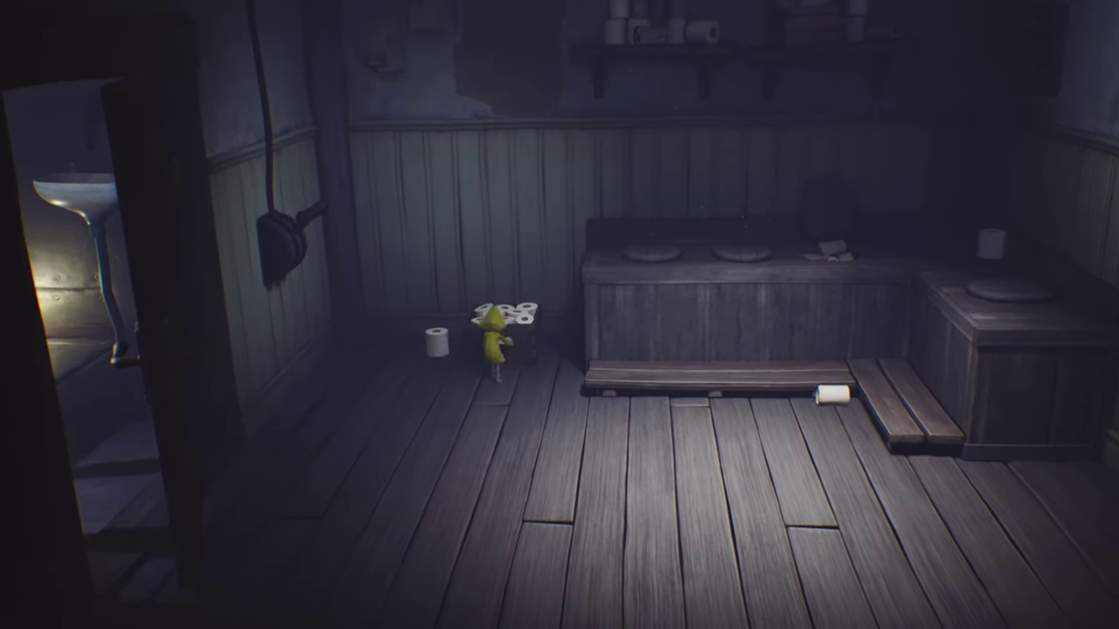
key(a)
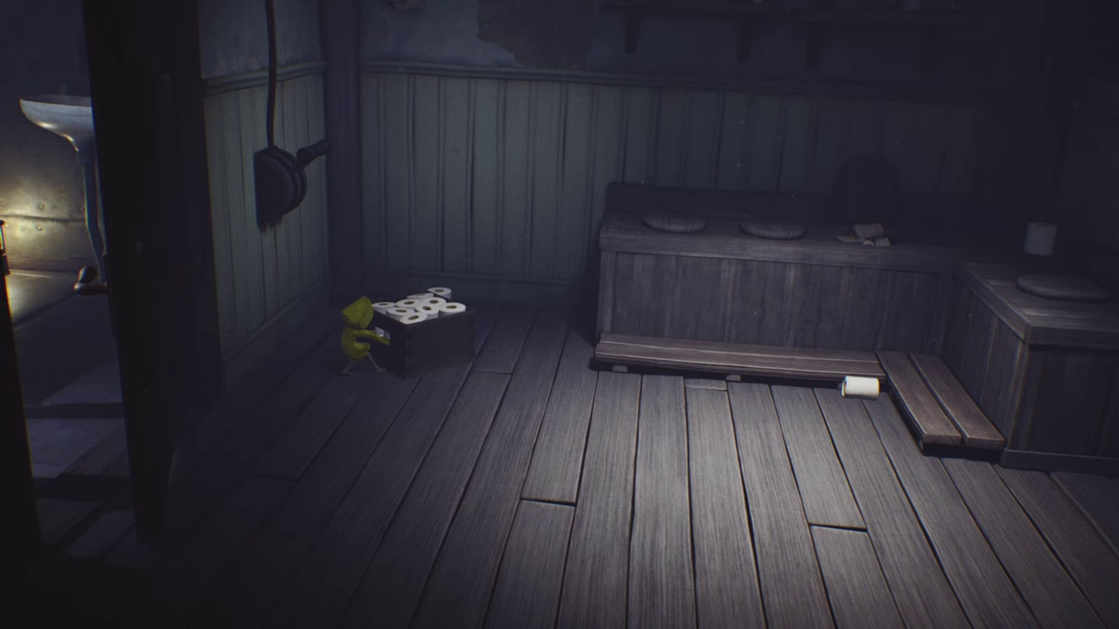
key(a)
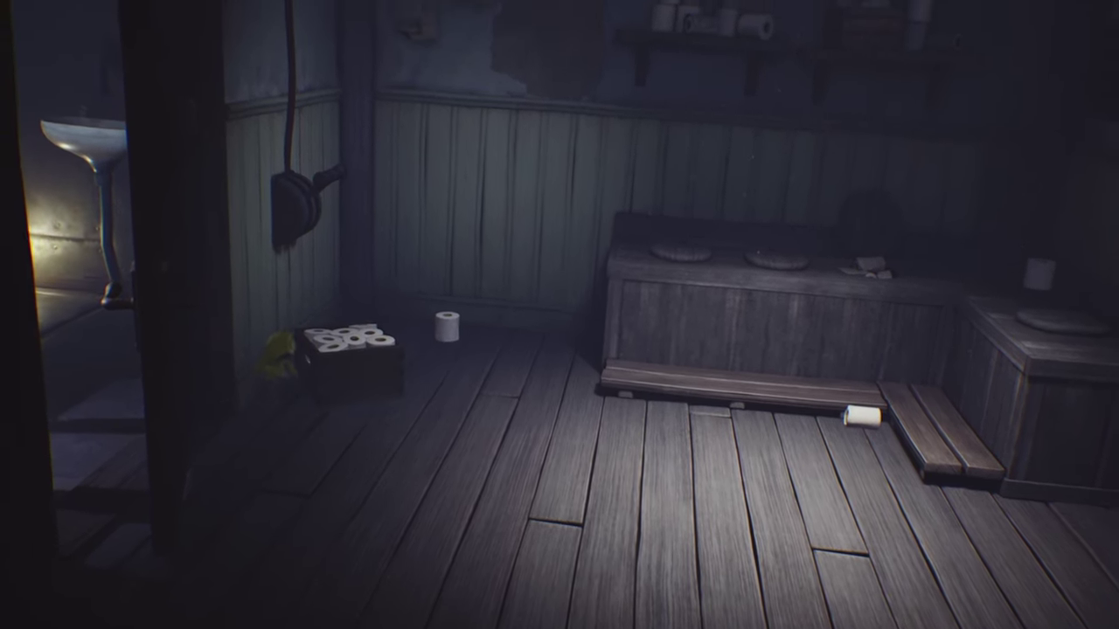
key(d)
key(space)
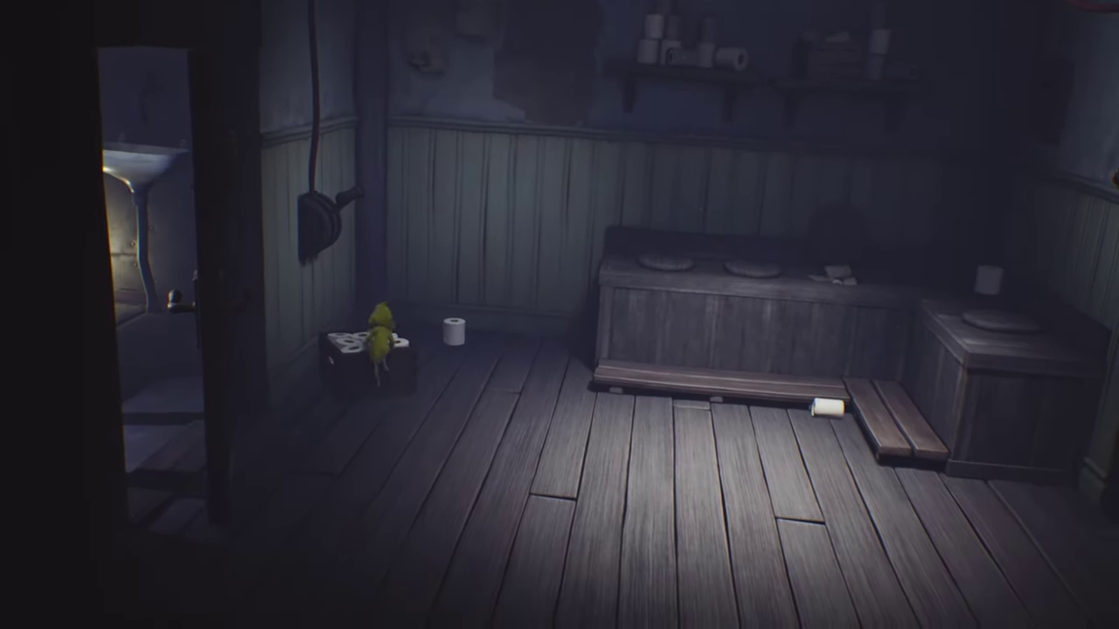
key(space)
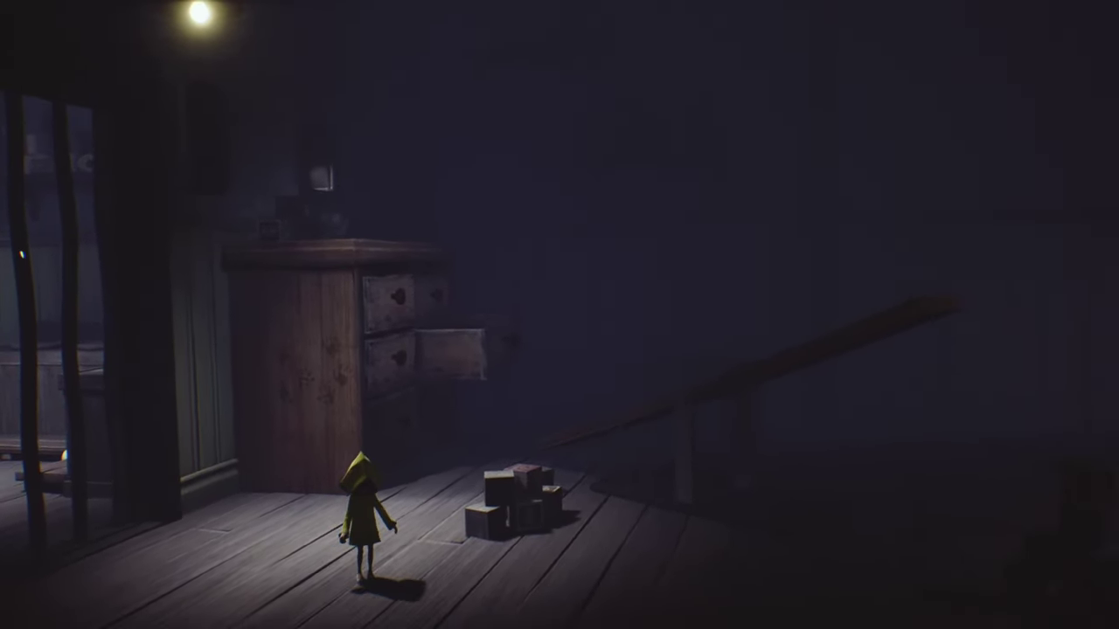
key(d)
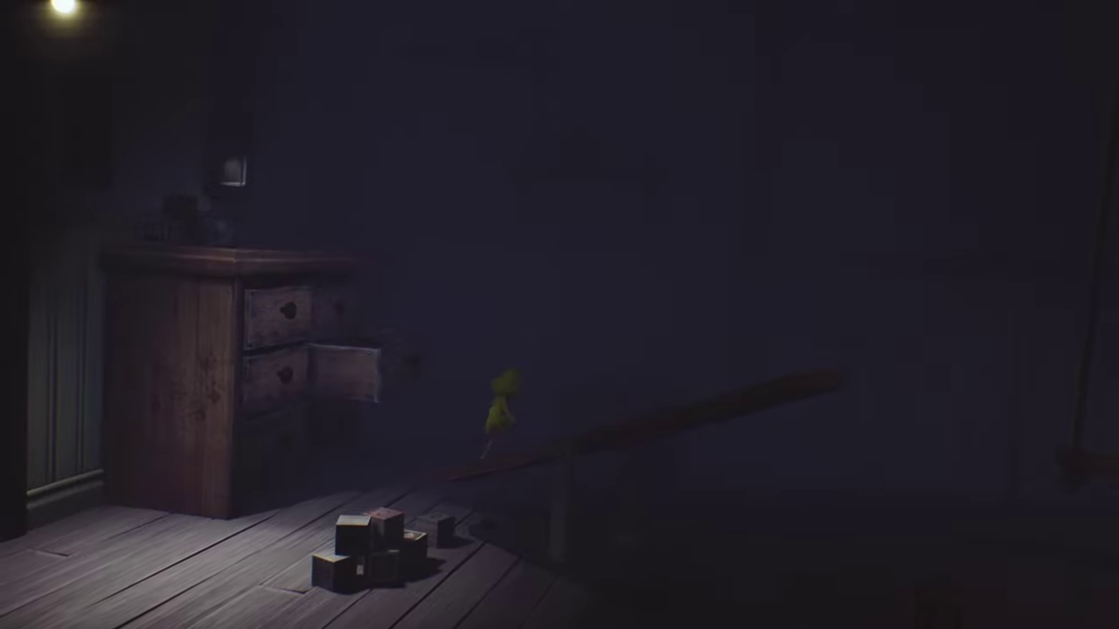
key(s)
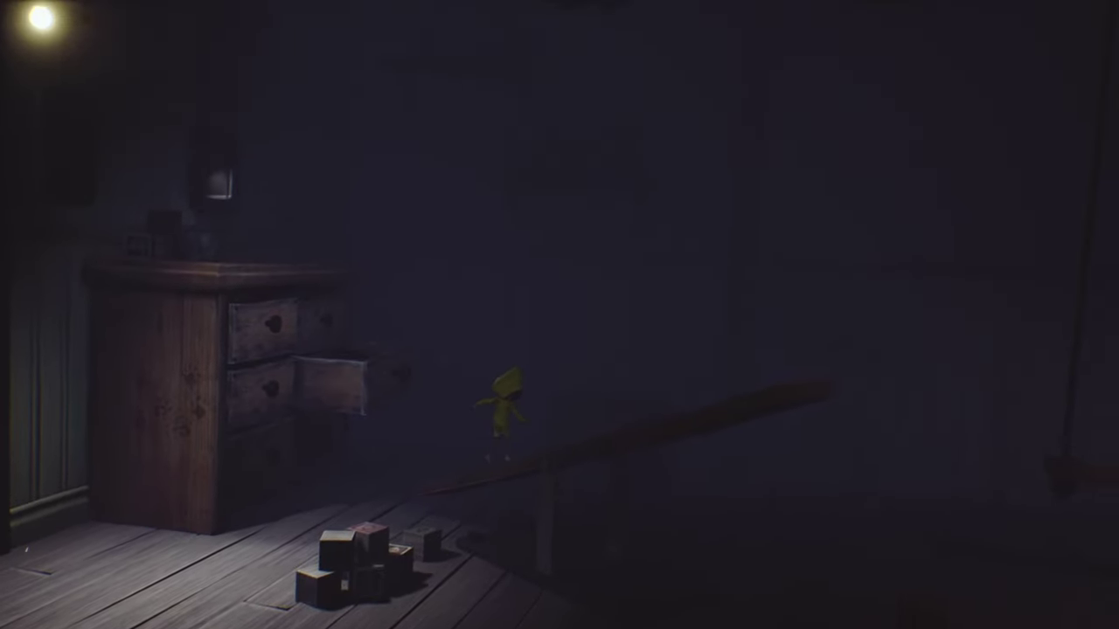
key(d)
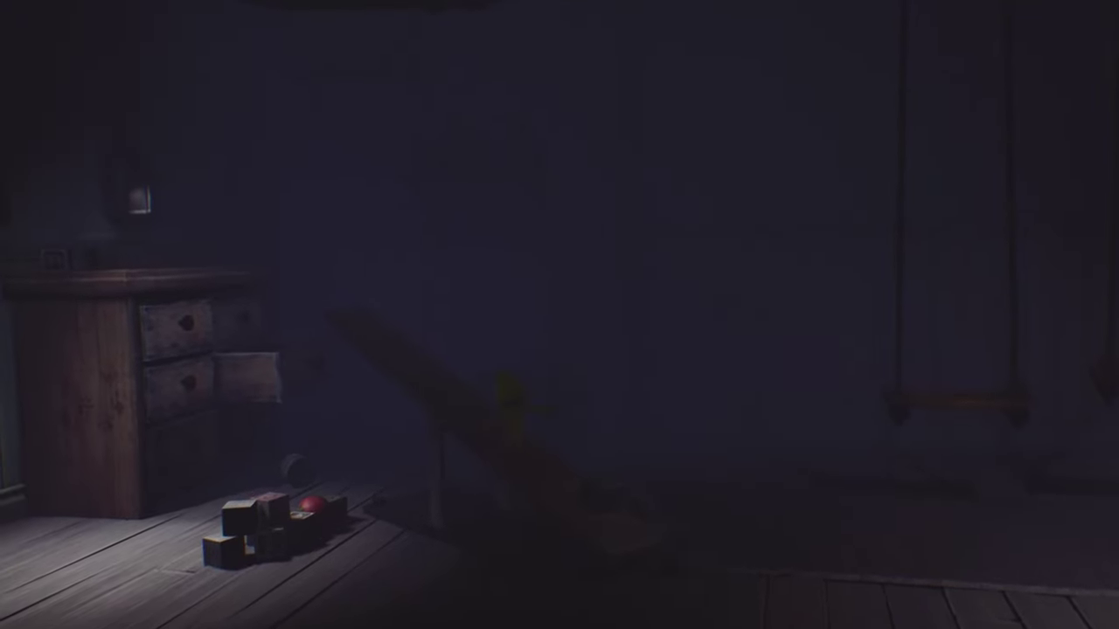
key(a)
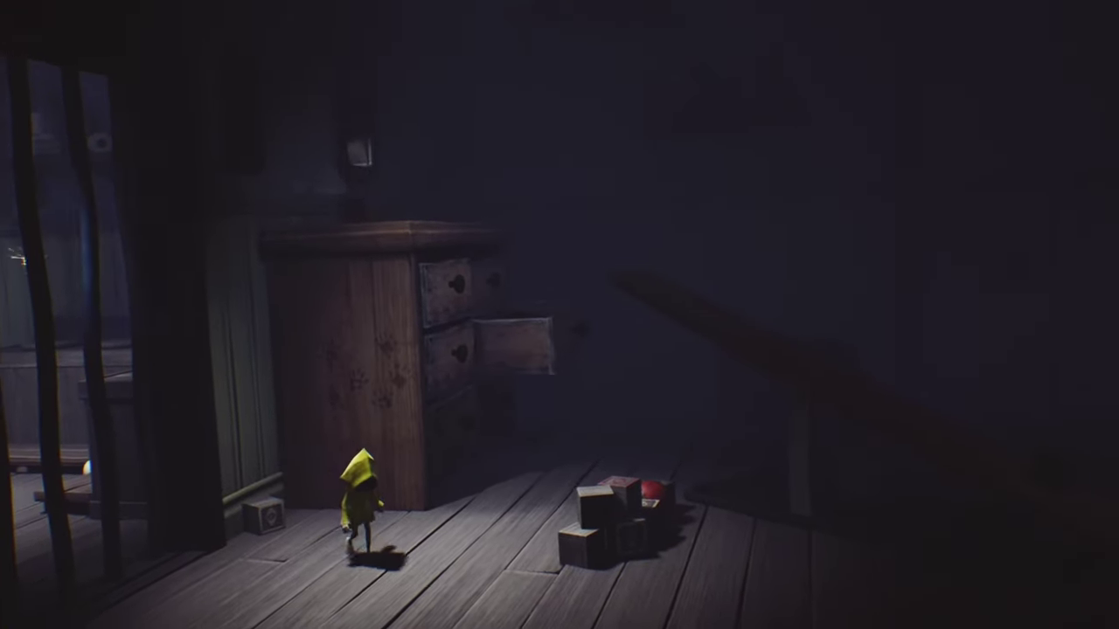
key(d)
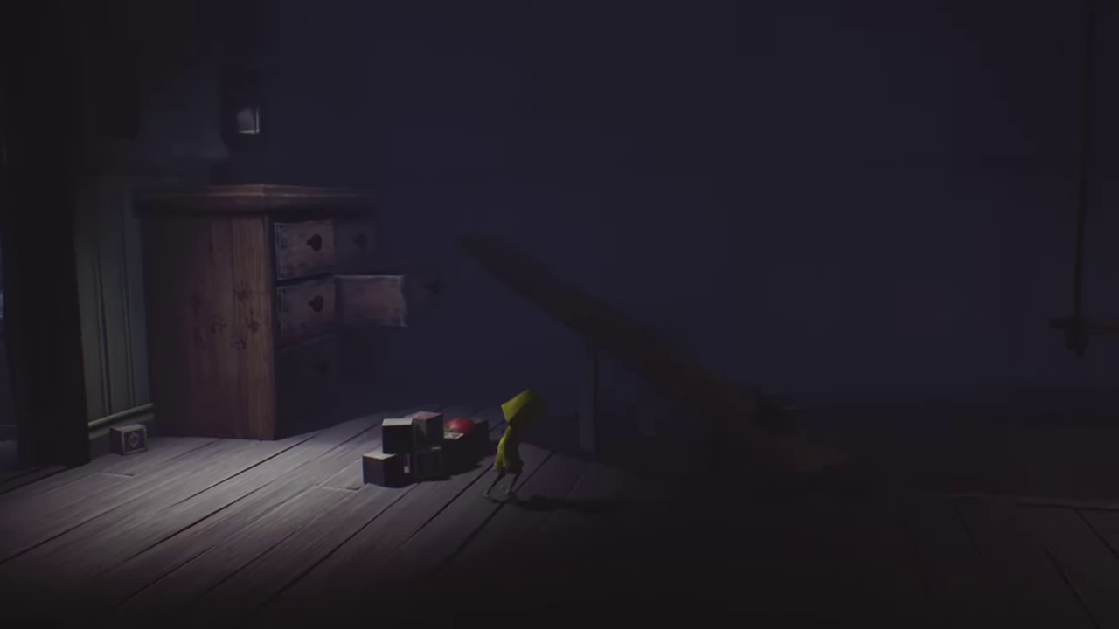
key(d)
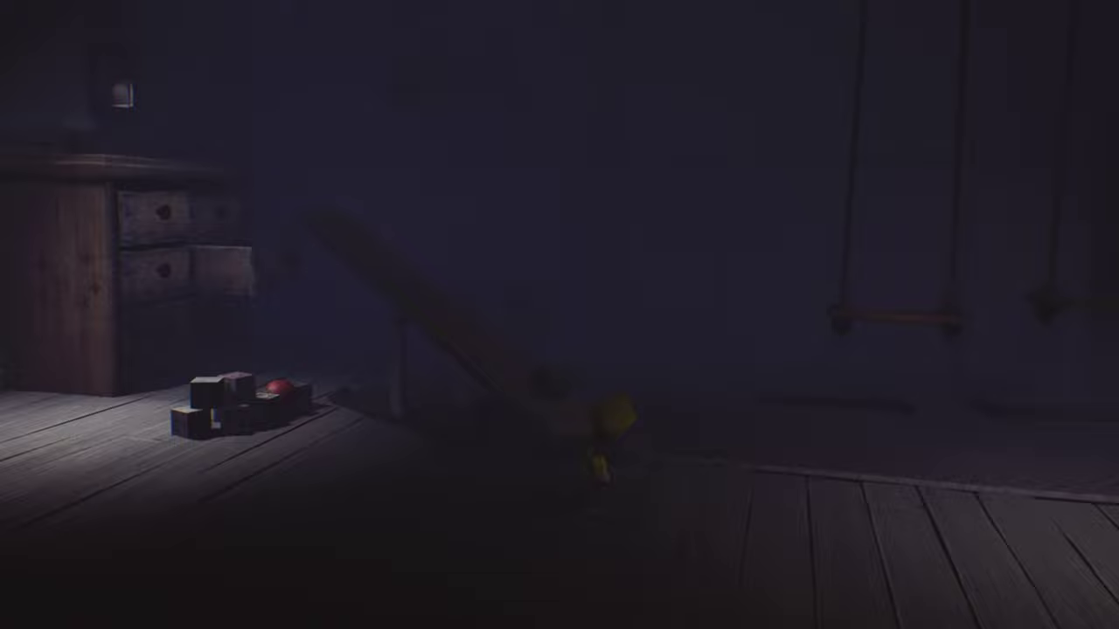
key(d)
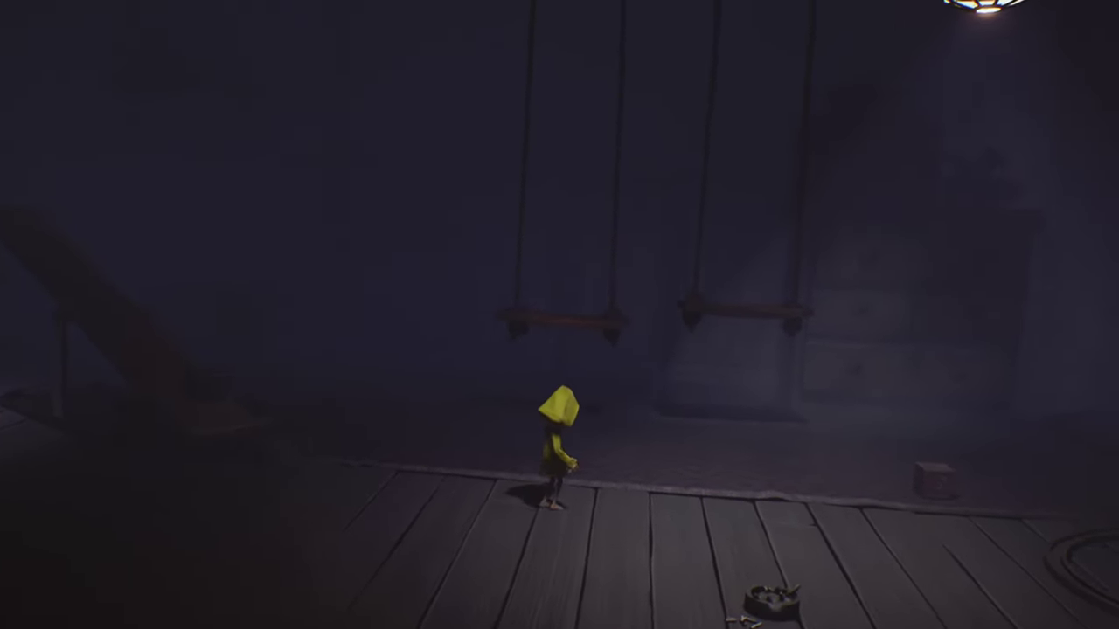
key(a)
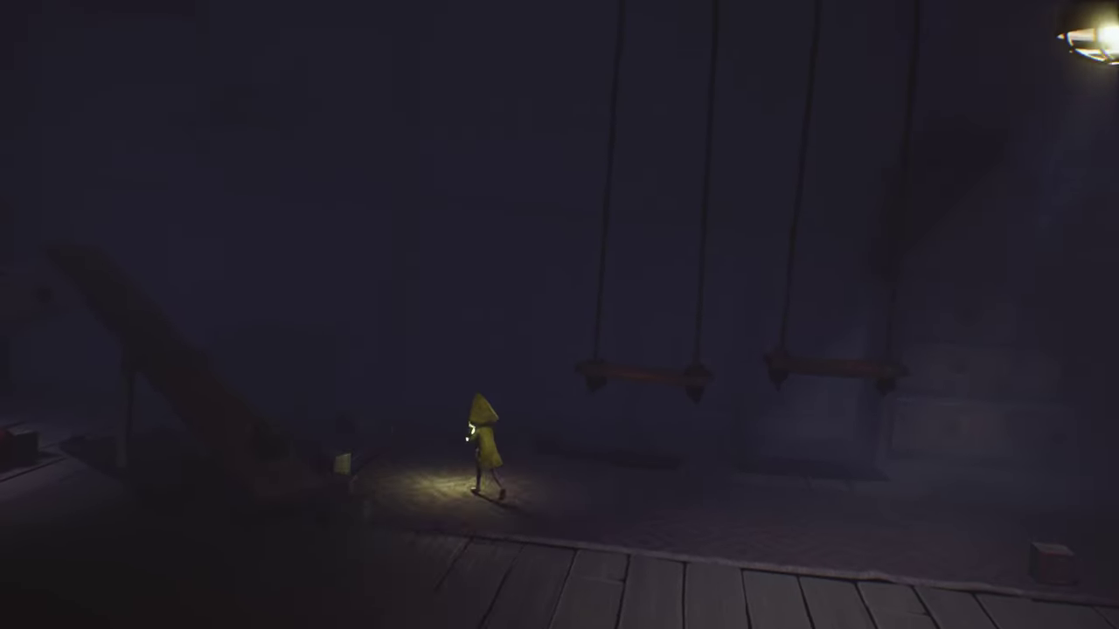
key(w)
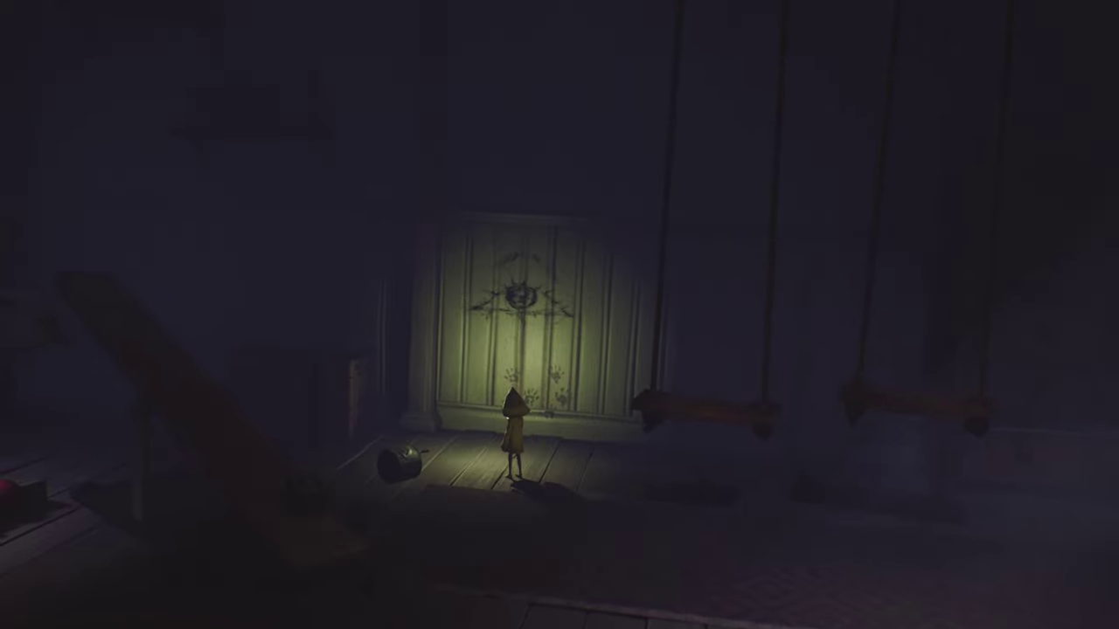
key(s)
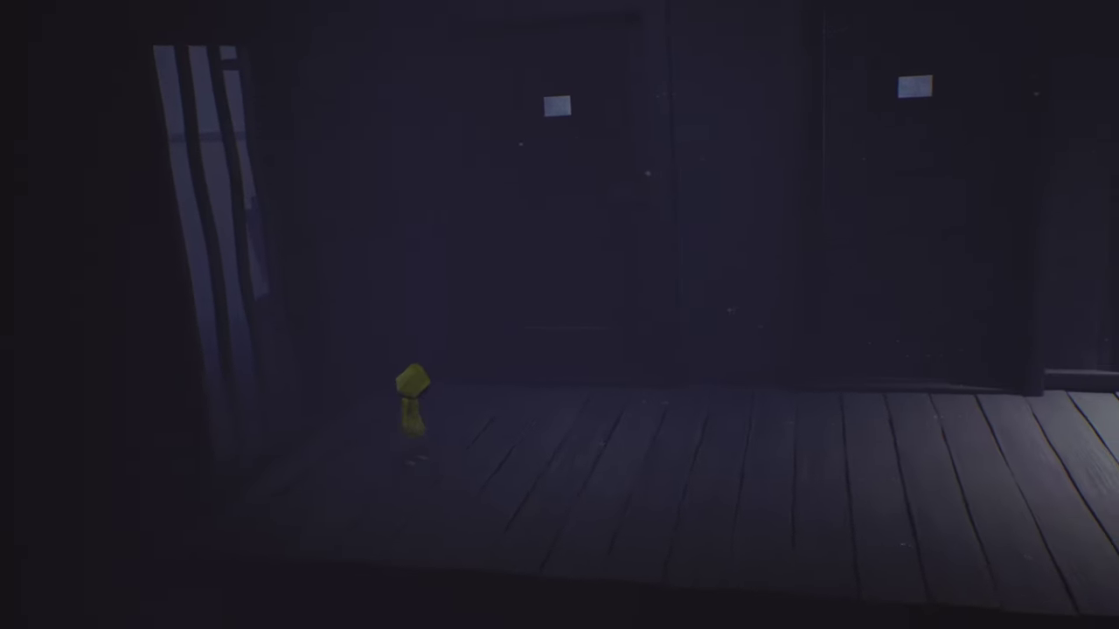
key(d)
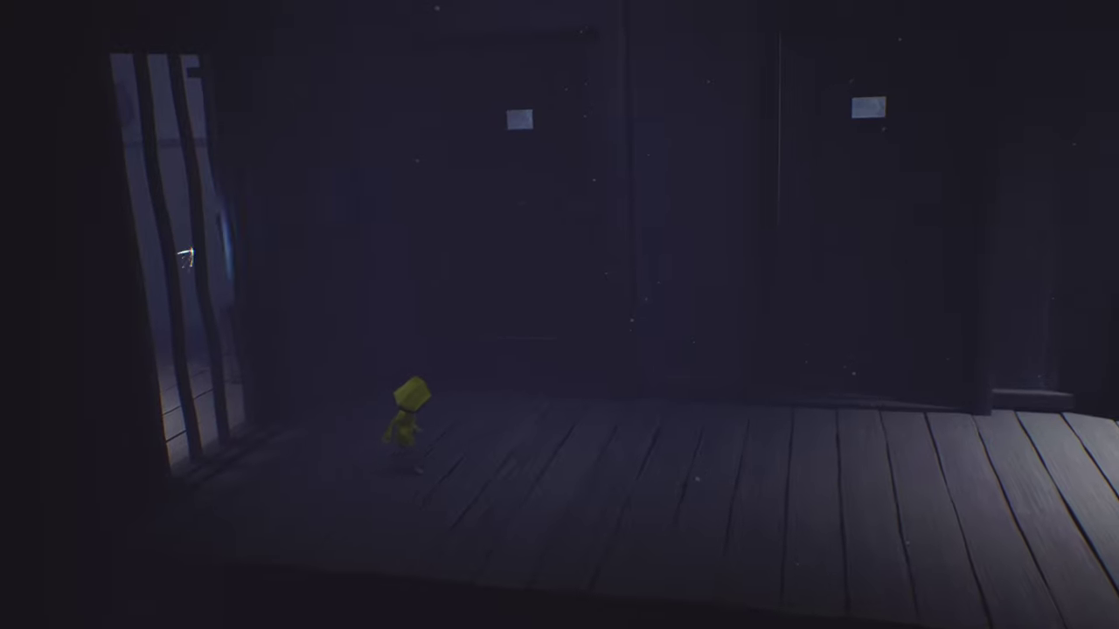
key(d)
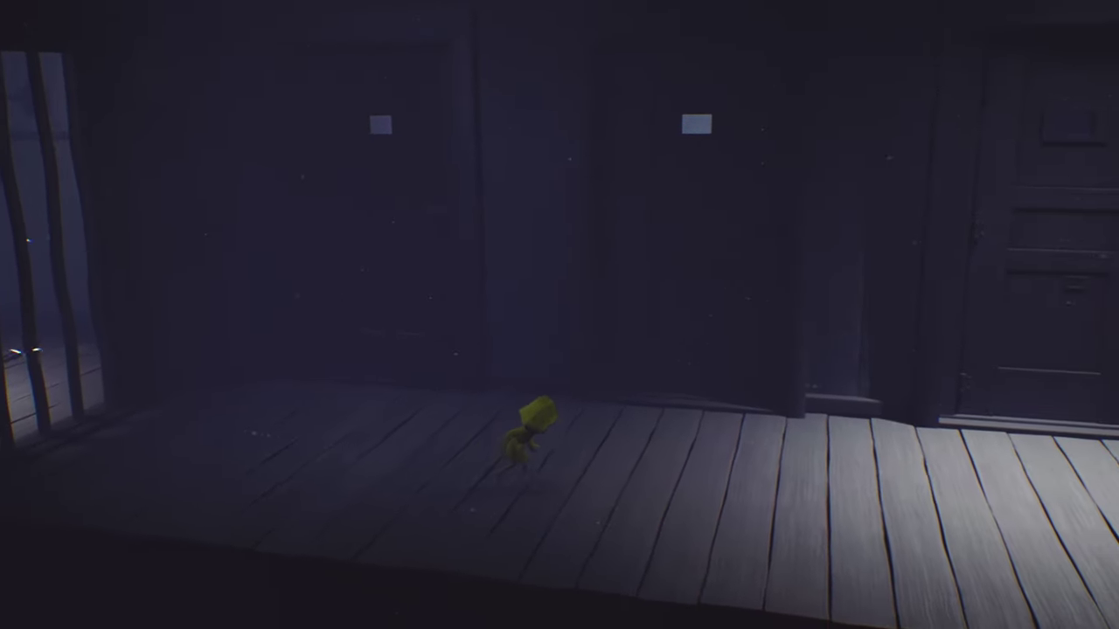
key(w)
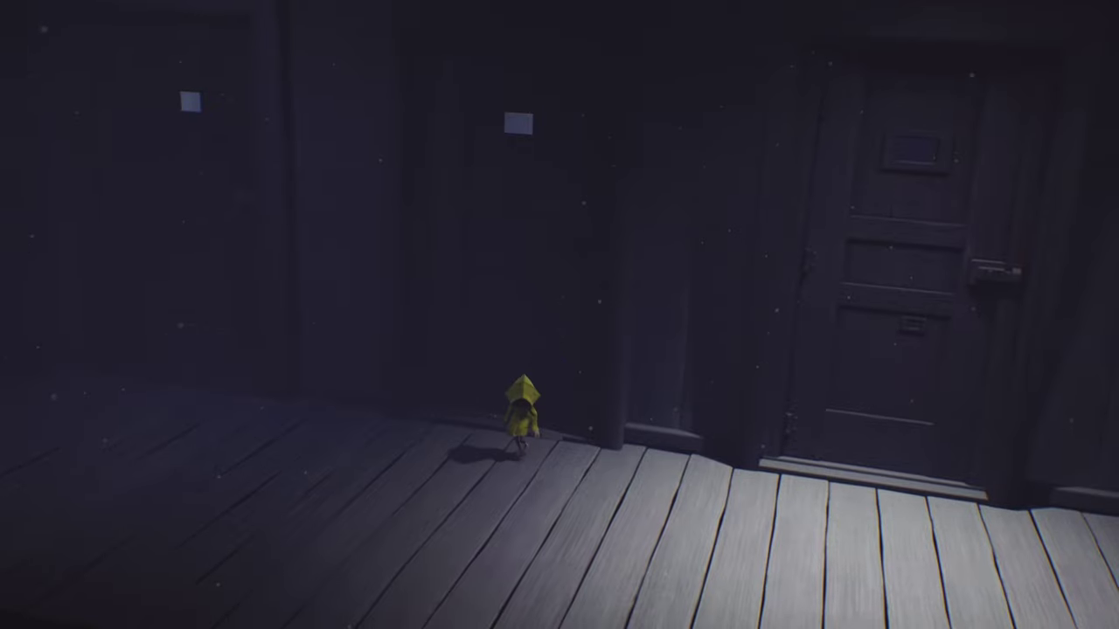
key(d)
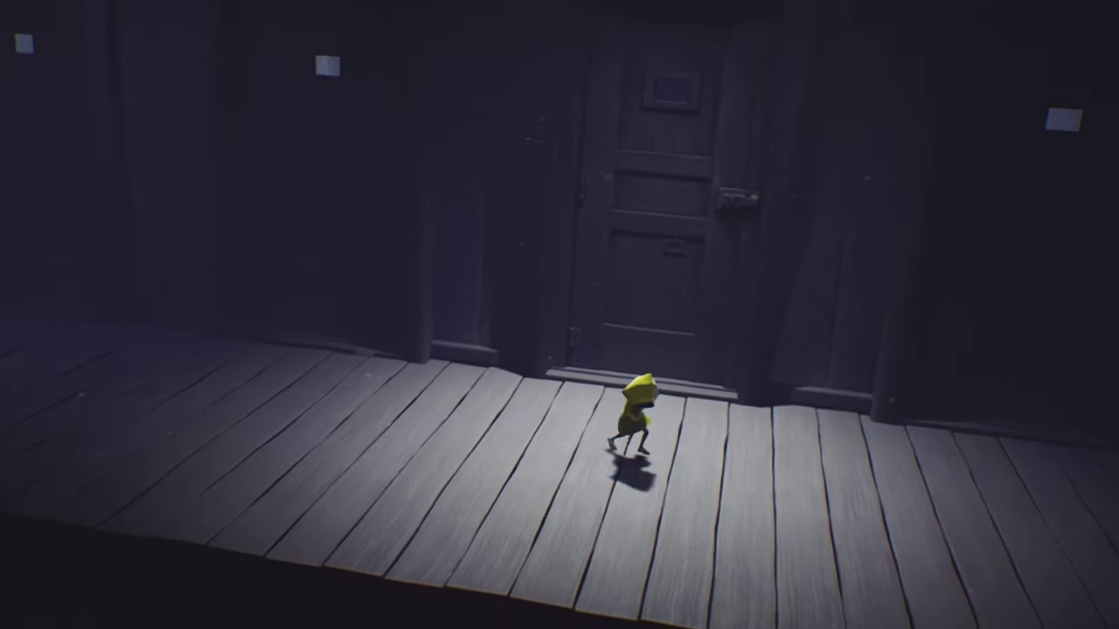
key(d)
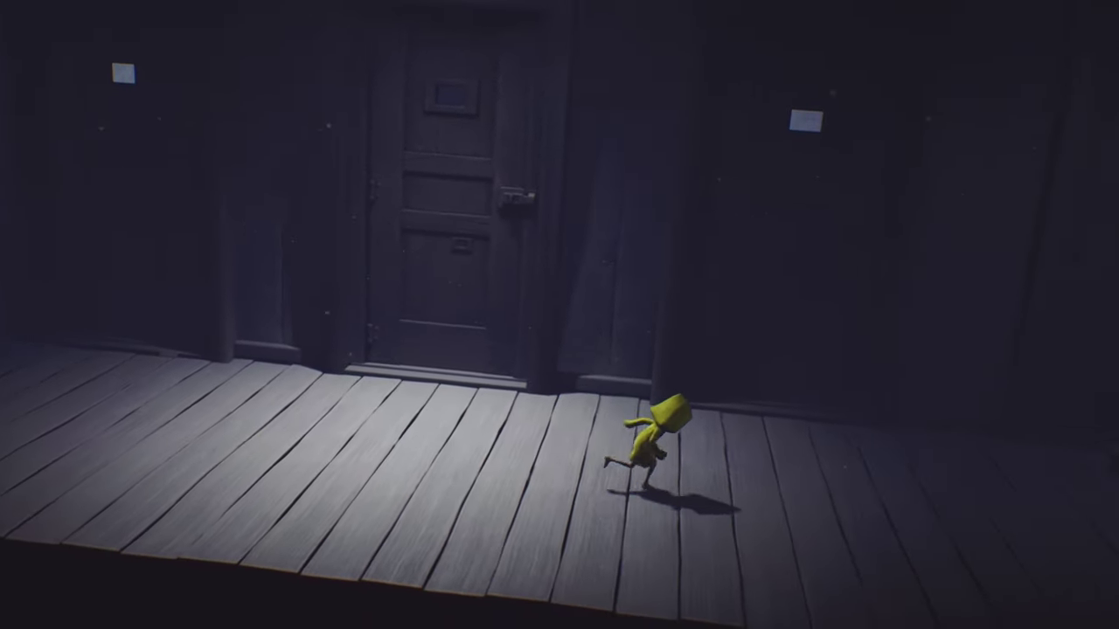
key(d)
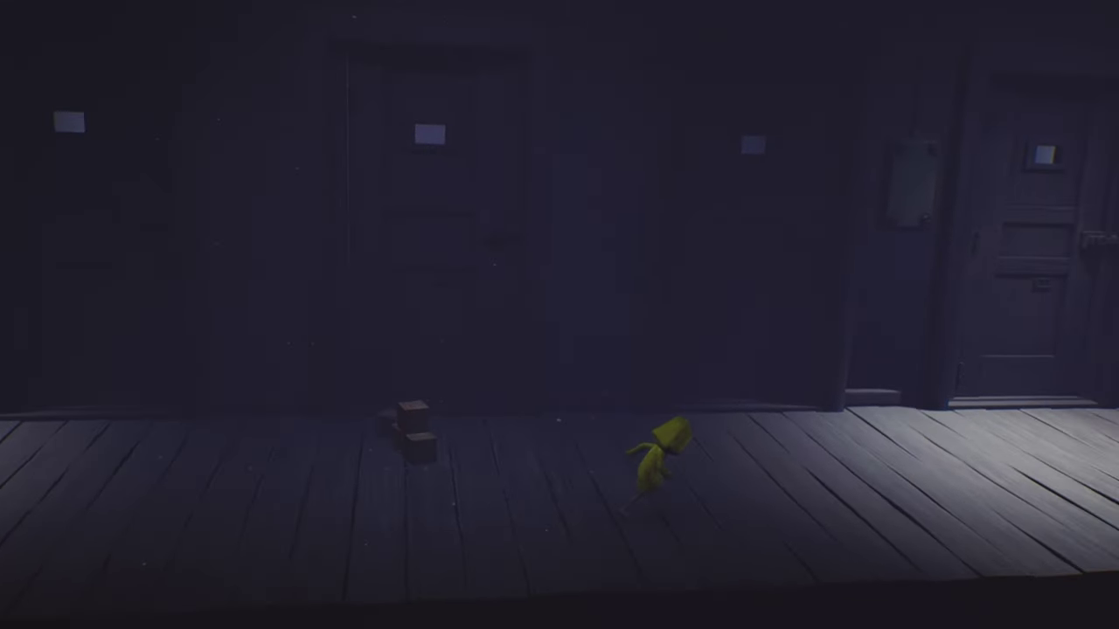
key(d)
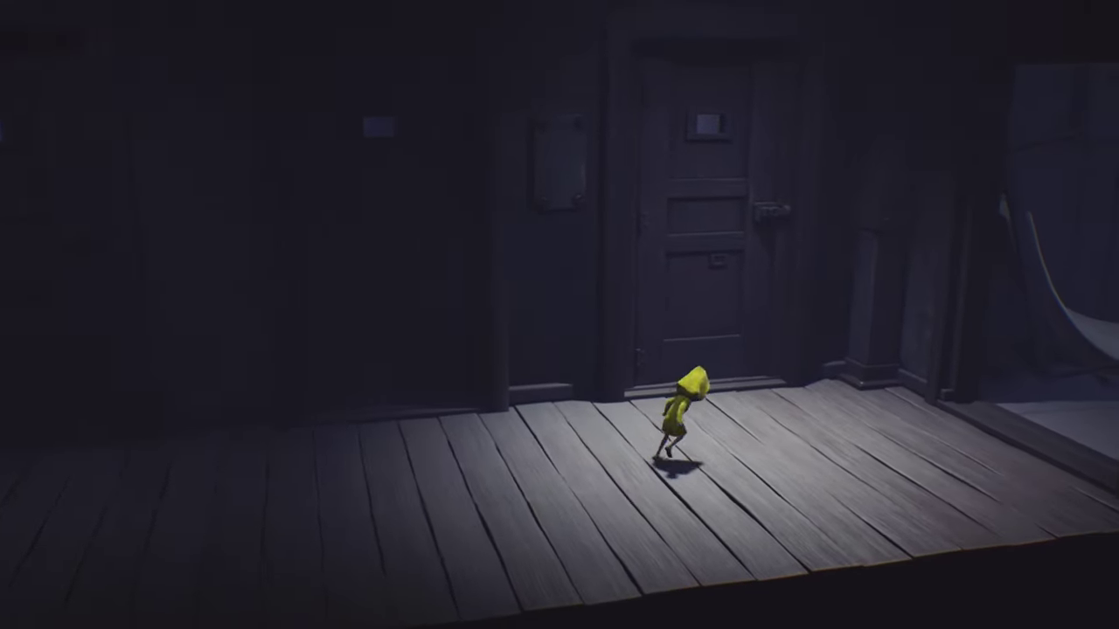
key(d)
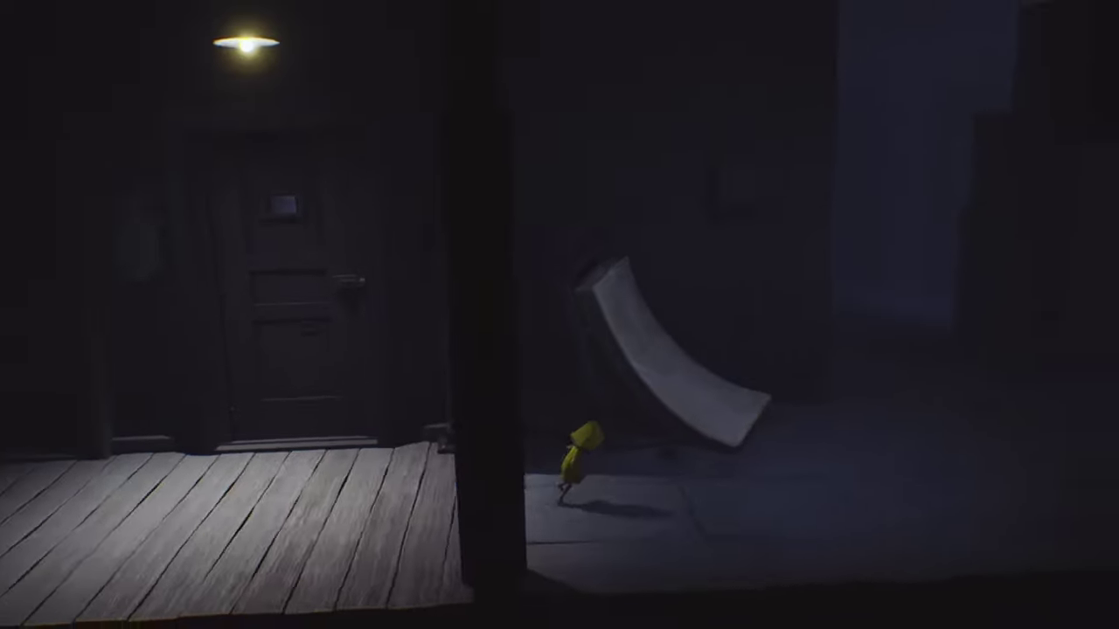
key(d)
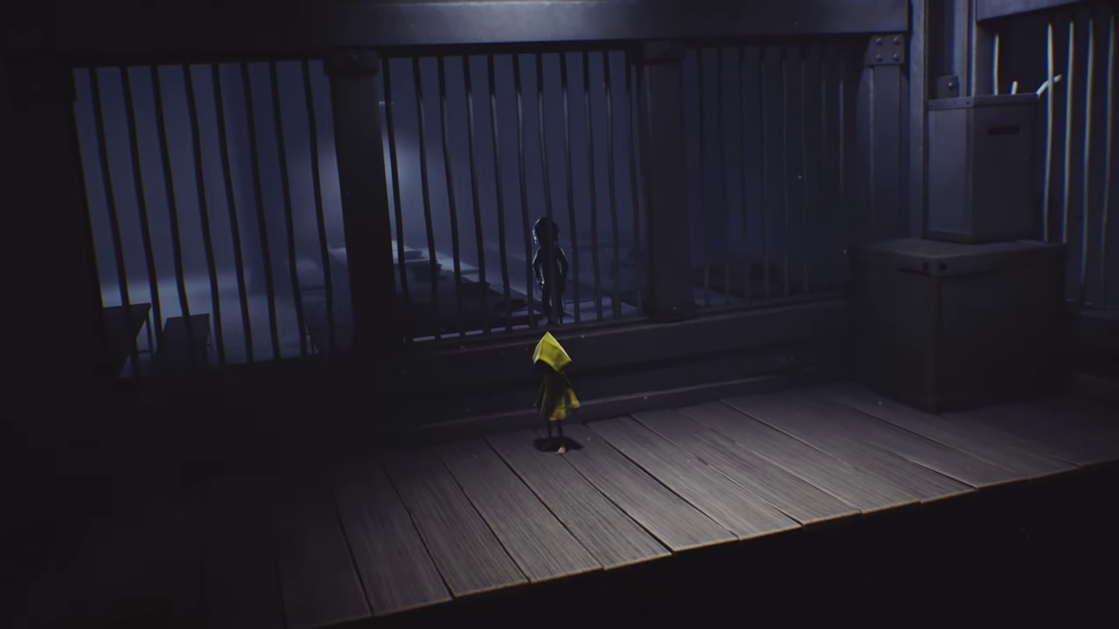
key(a)
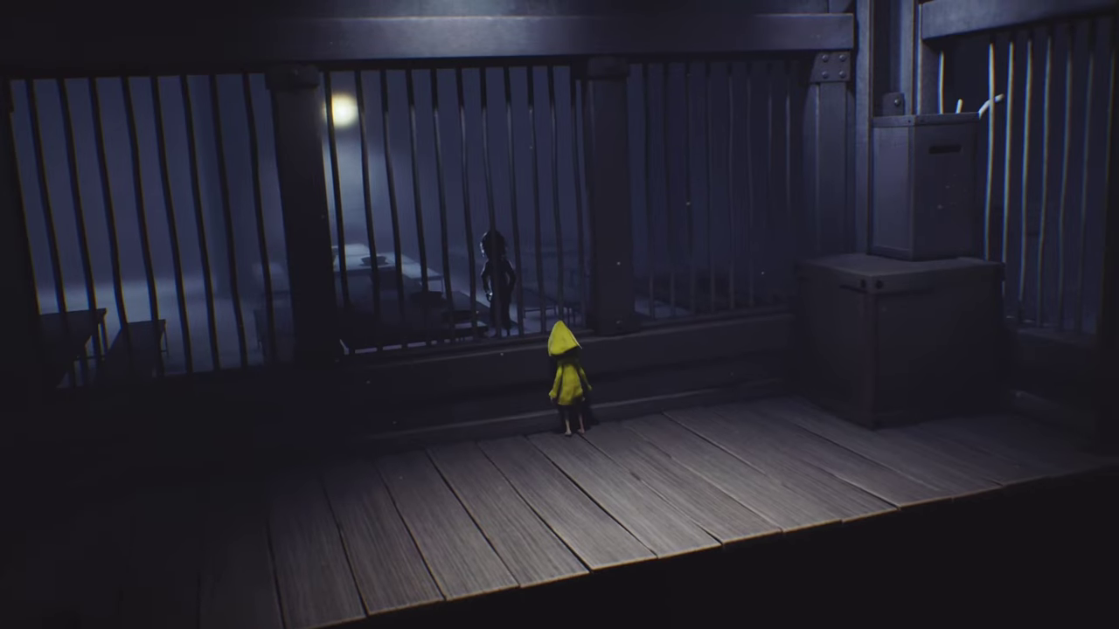
key(w)
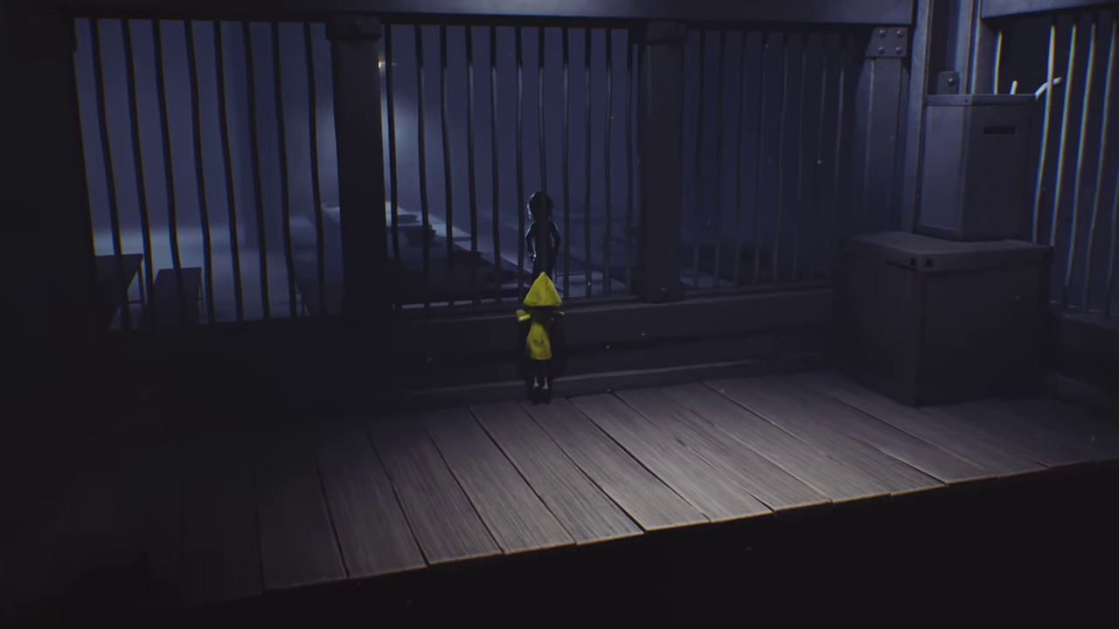
key(d)
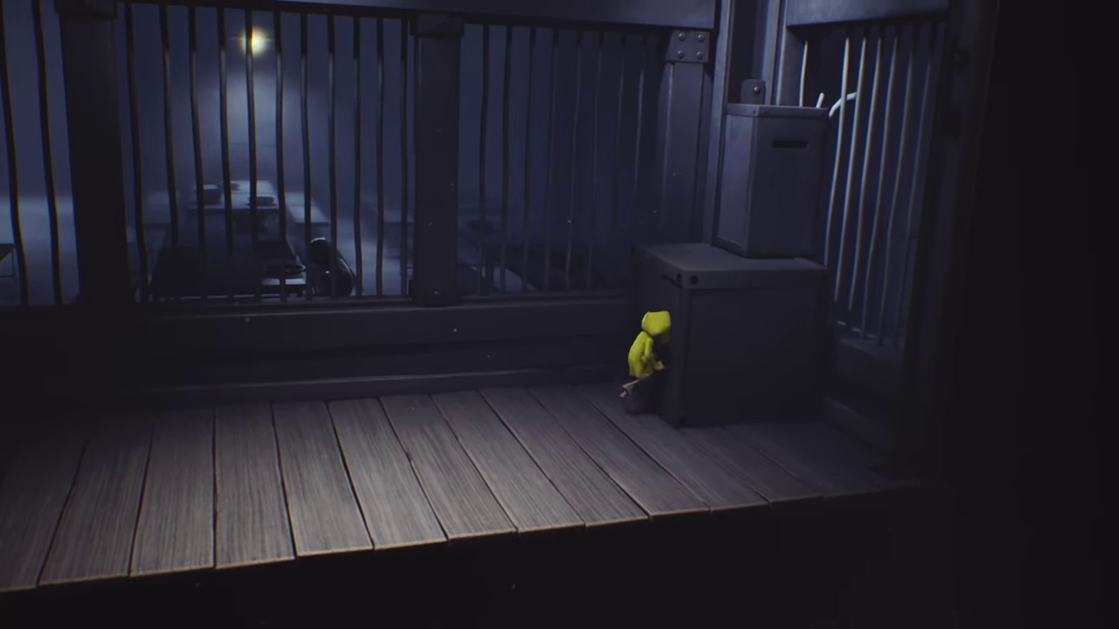
key(space)
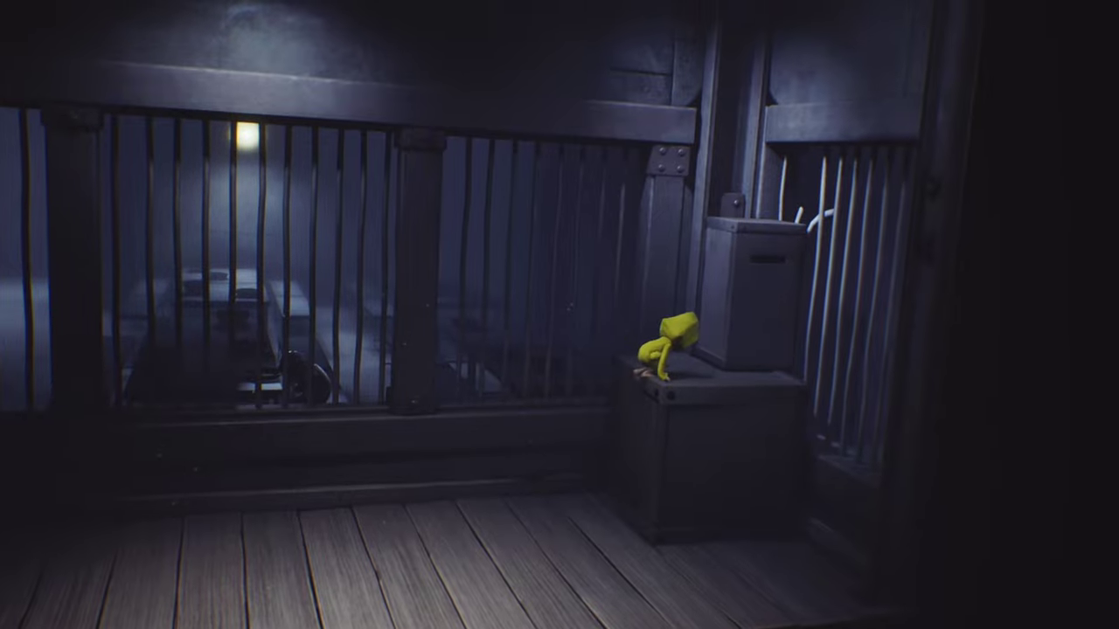
key(space)
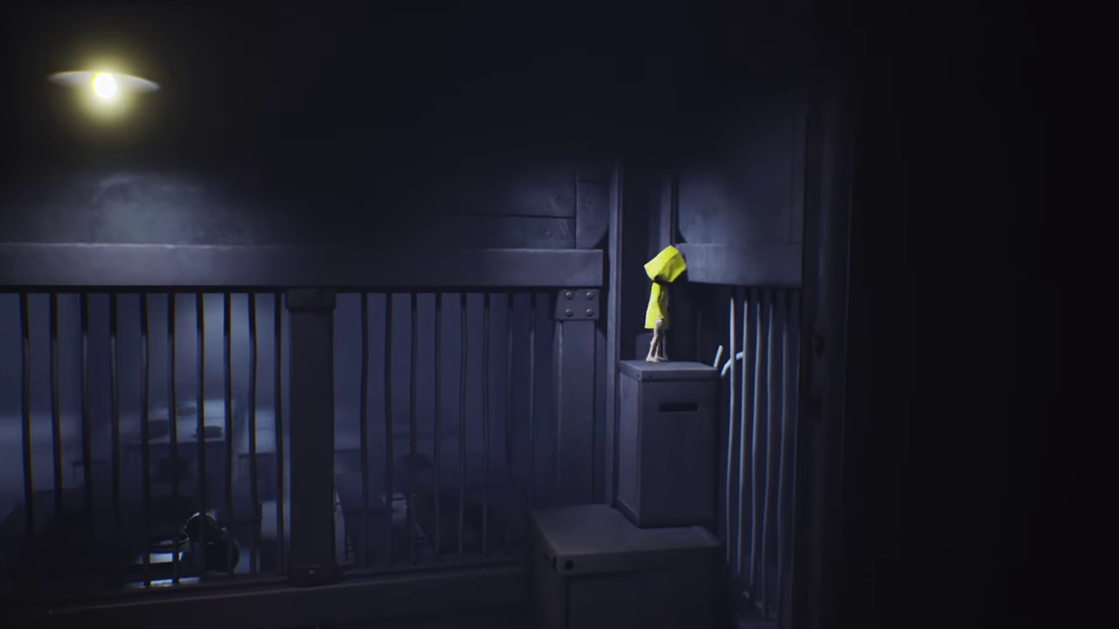
key(d)
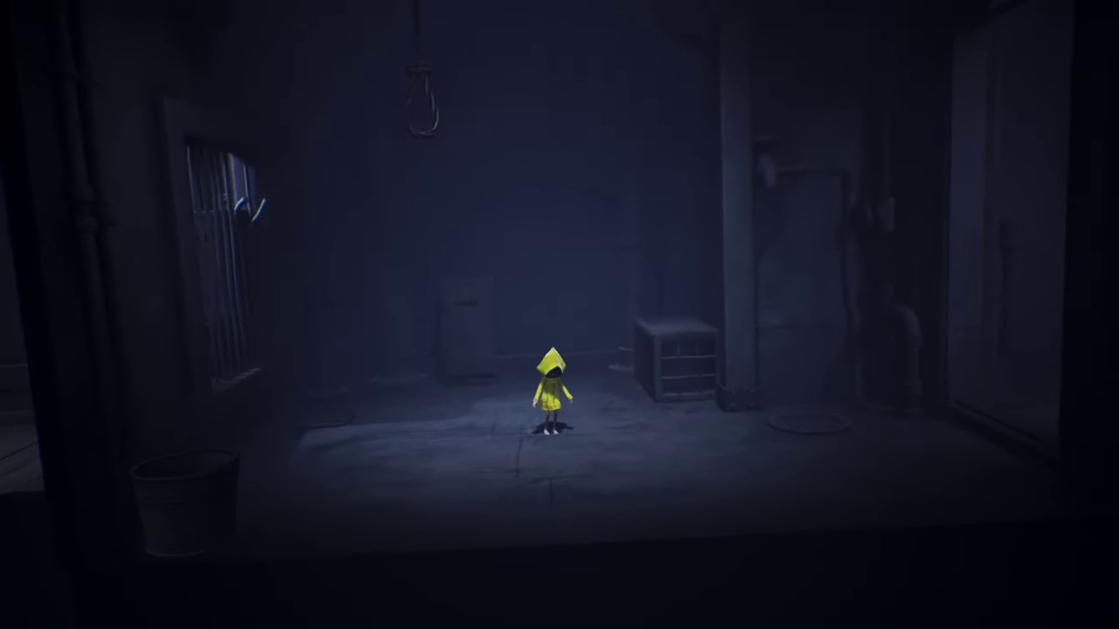
key(d)
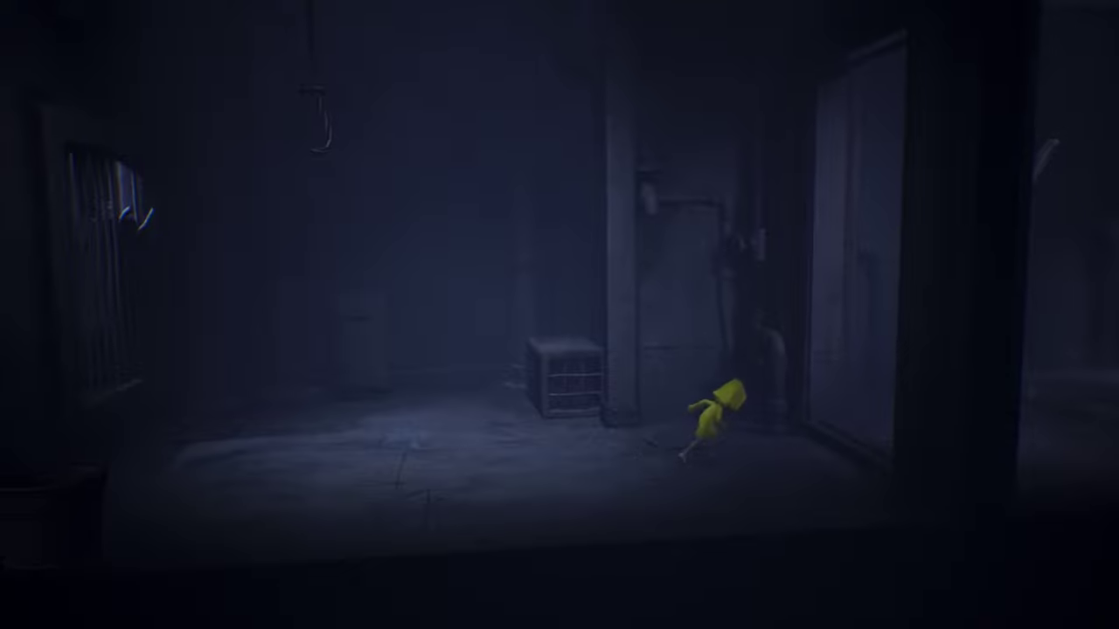
key(d)
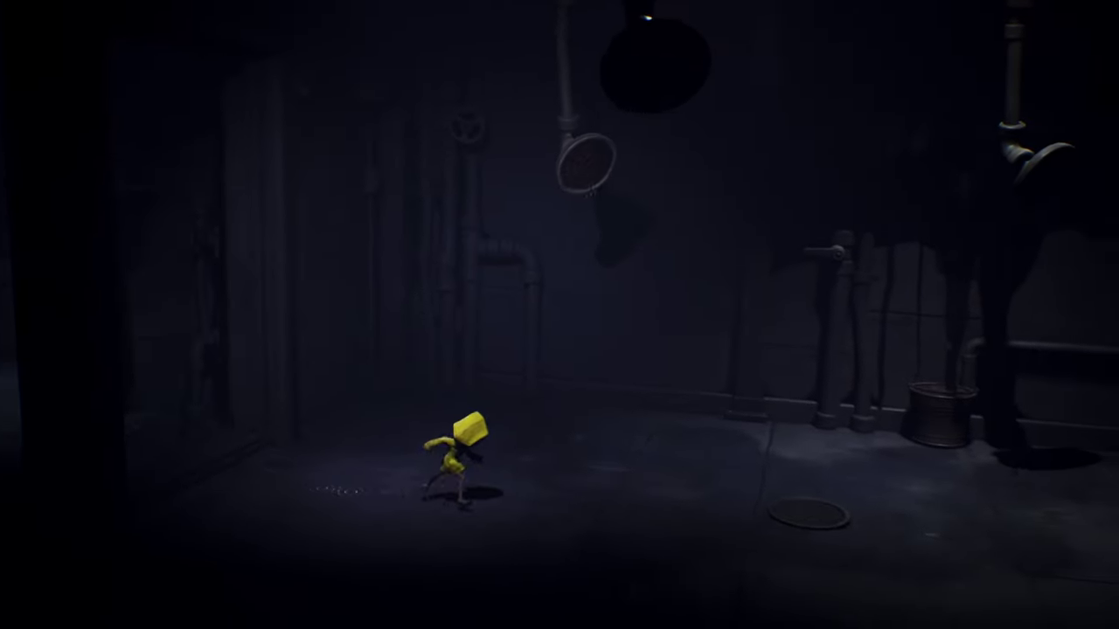
key(d)
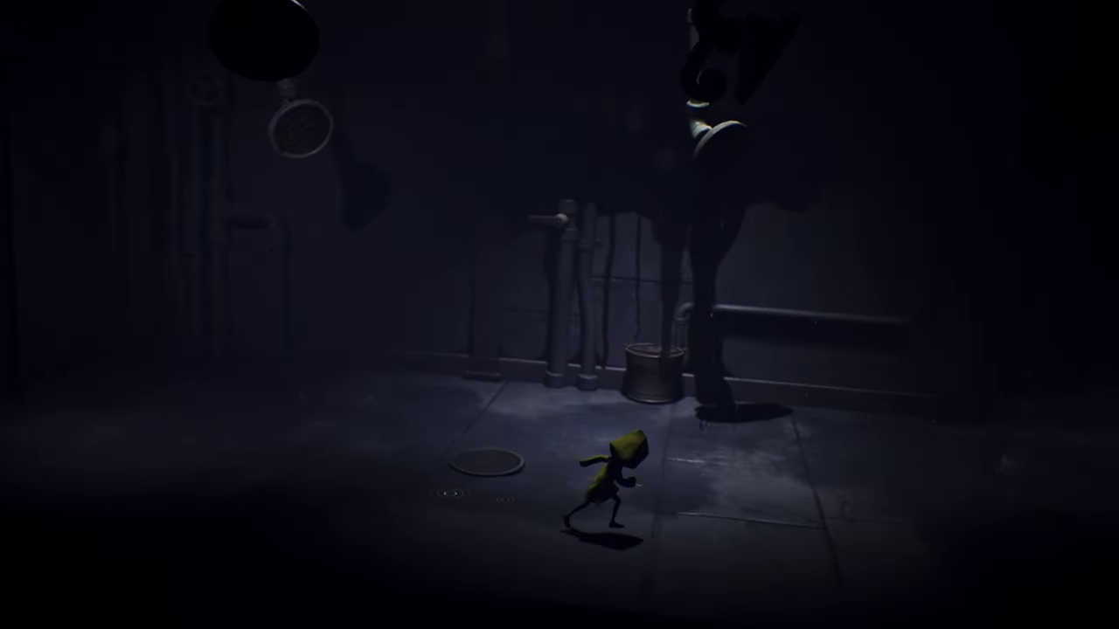
key(d)
key(w)
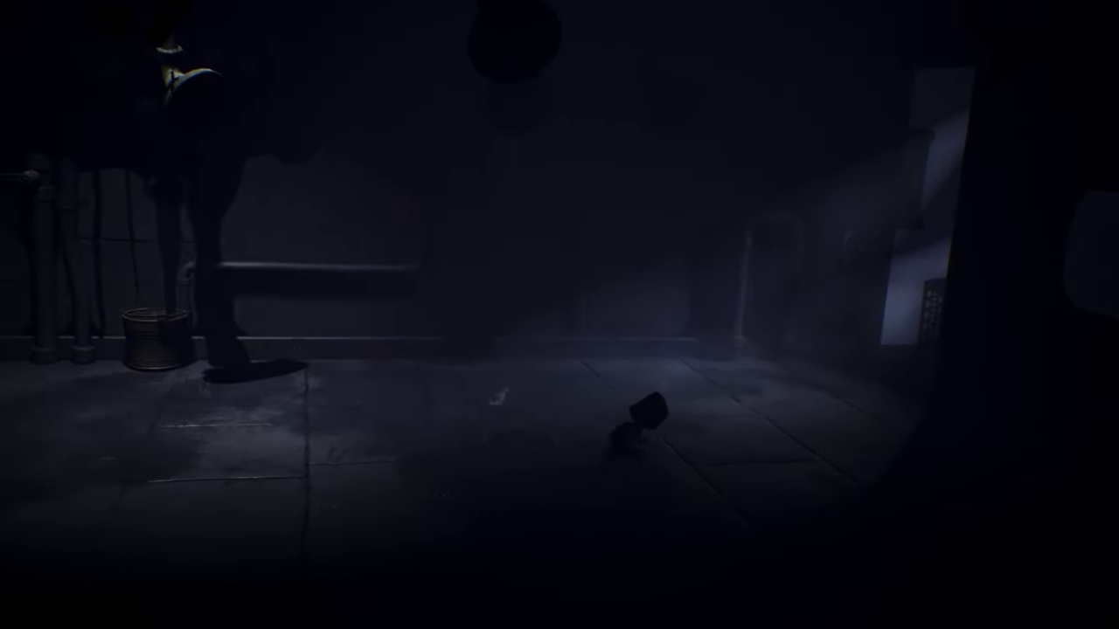
key(a)
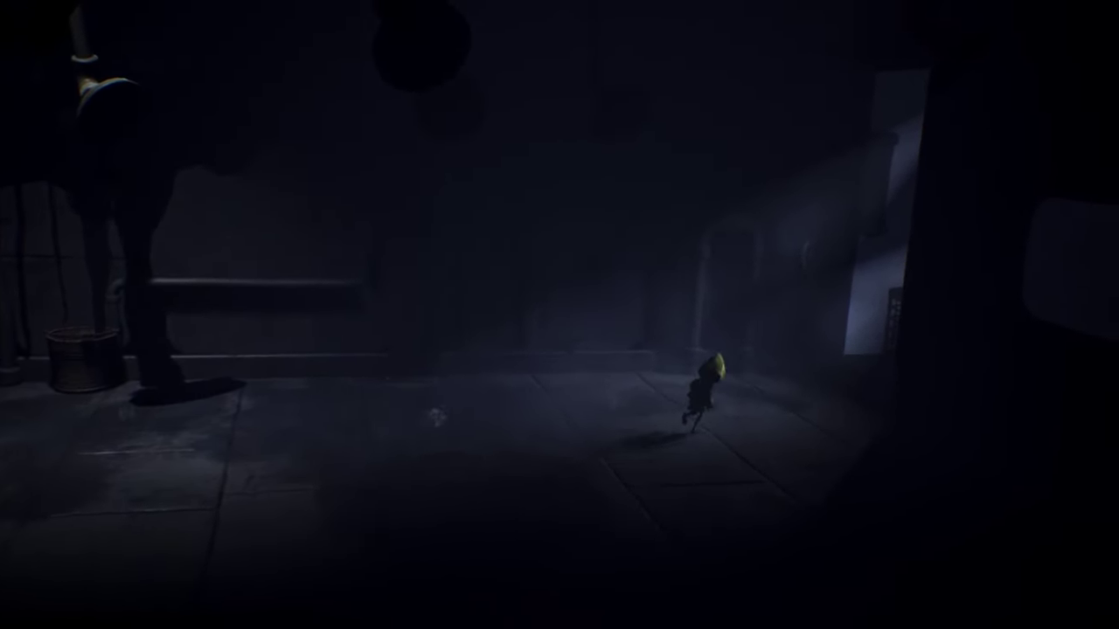
key(d)
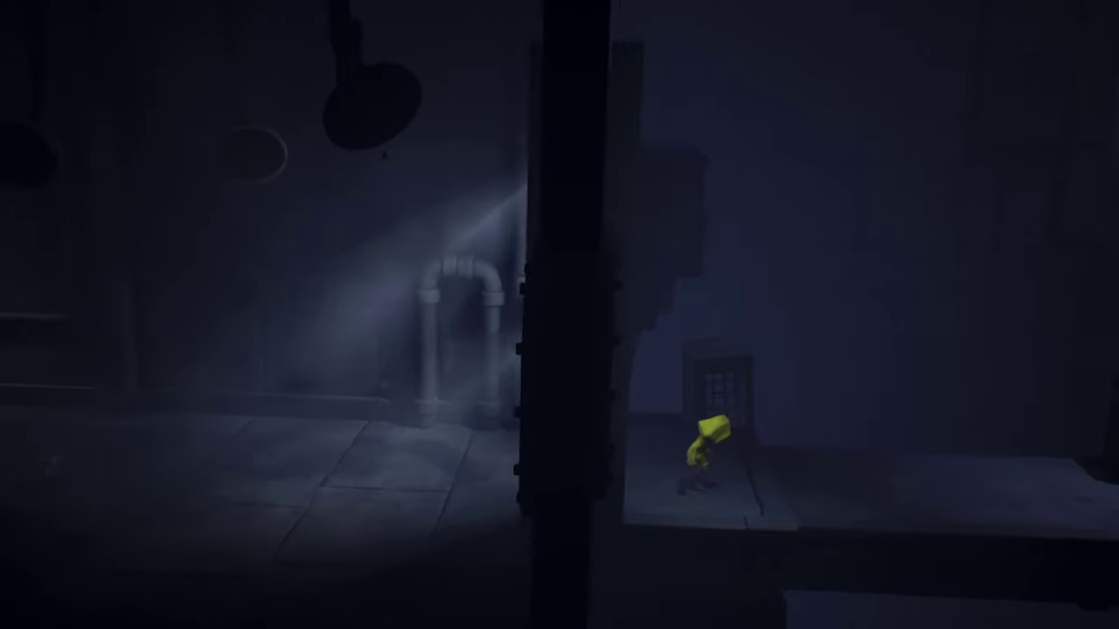
key(d)
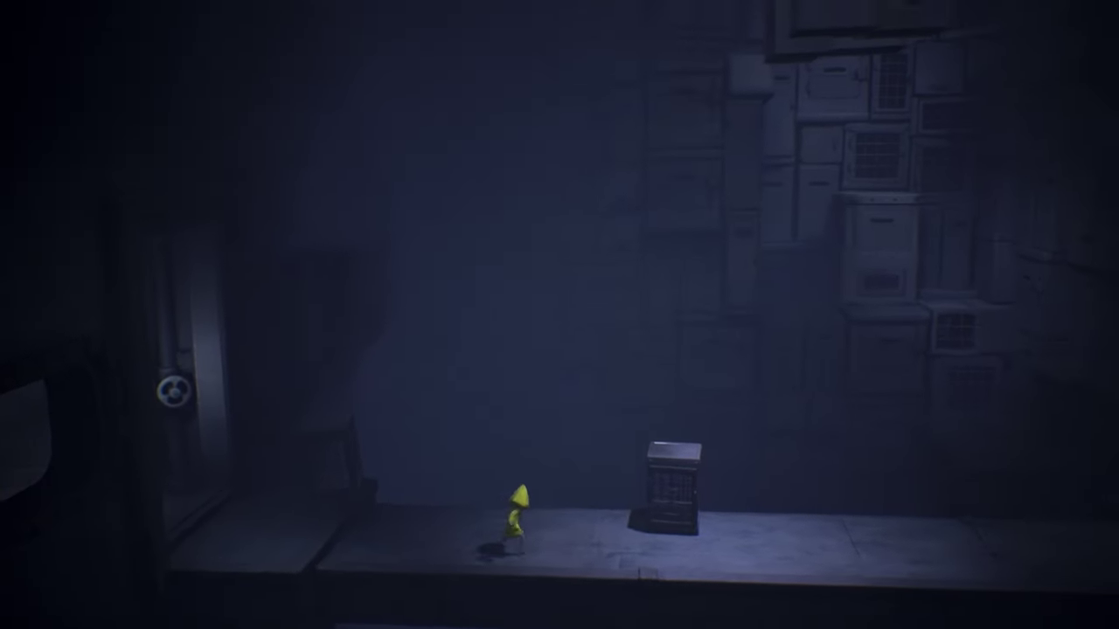
key(d)
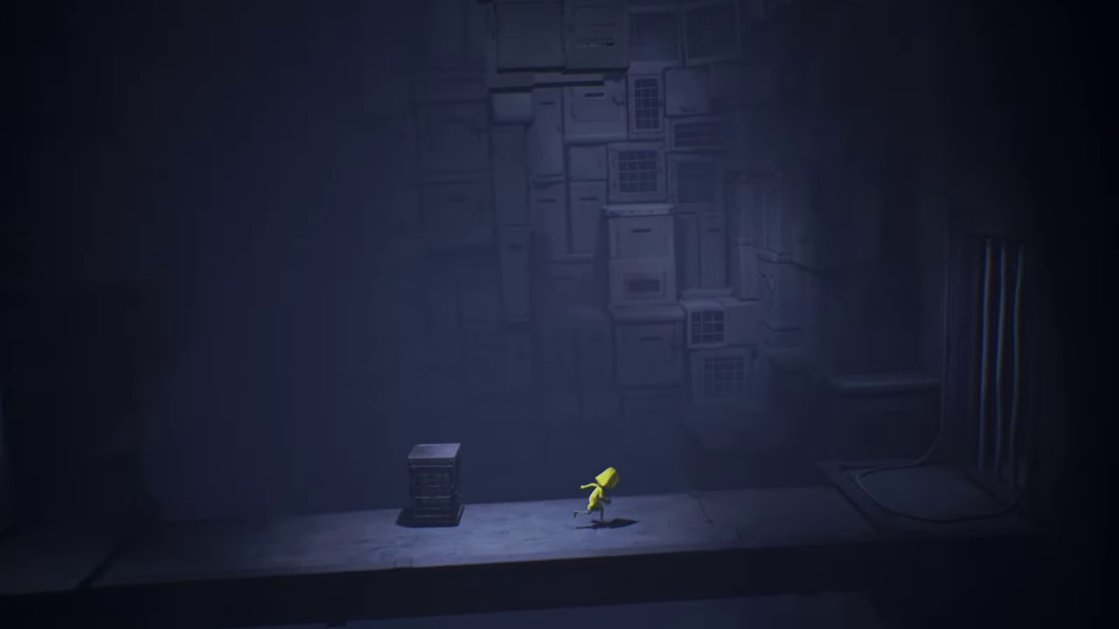
key(d)
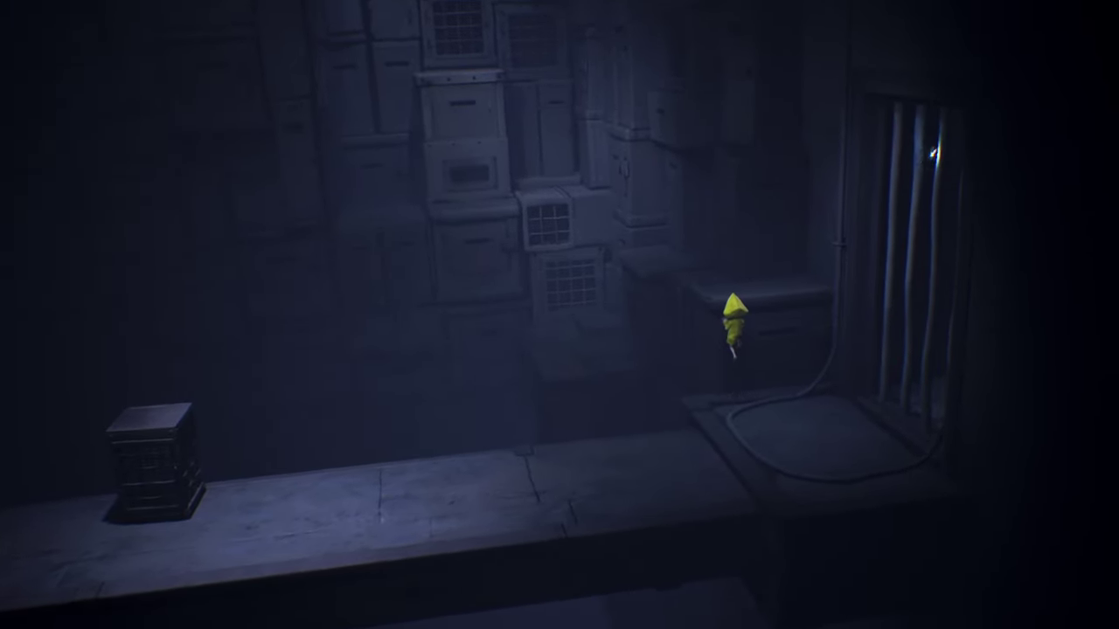
key(w)
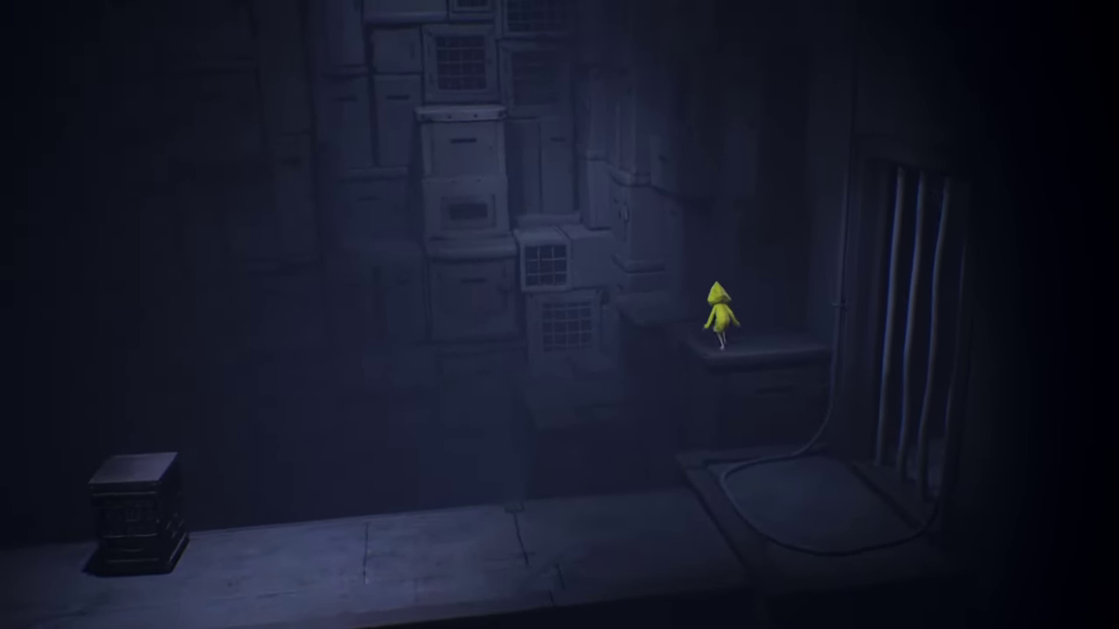
key(a)
key(a)
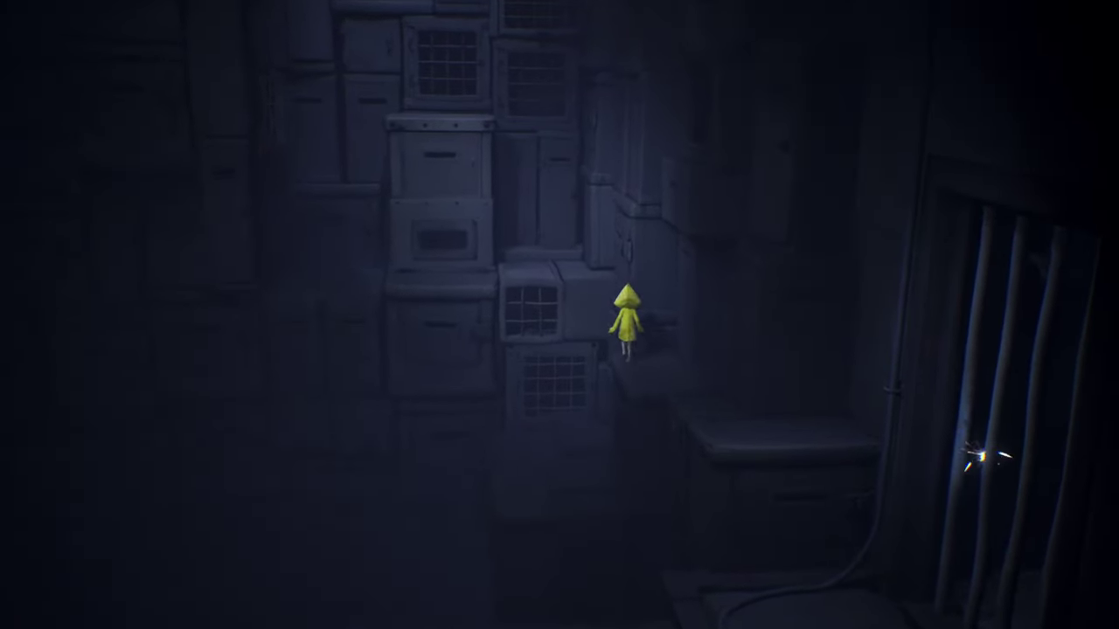
key(w)
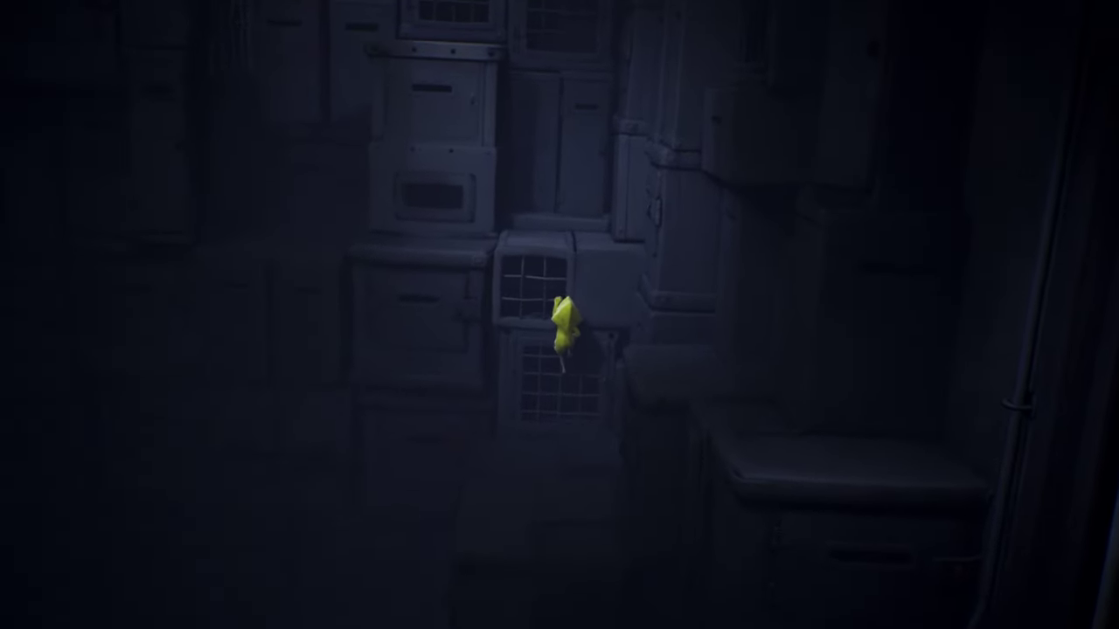
key(w)
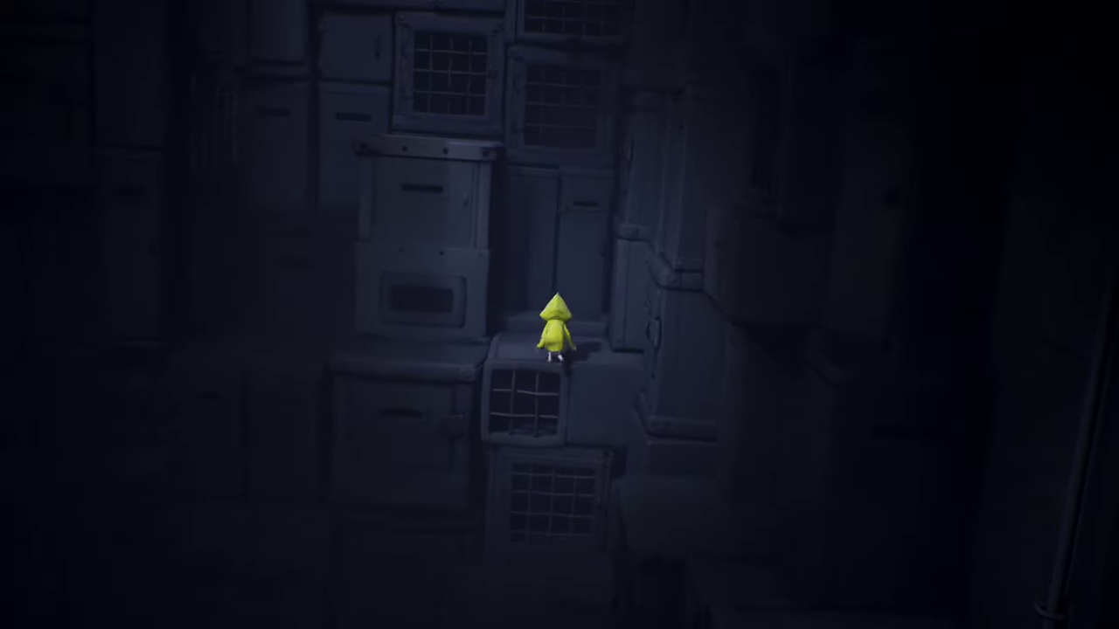
key(a)
key(a)
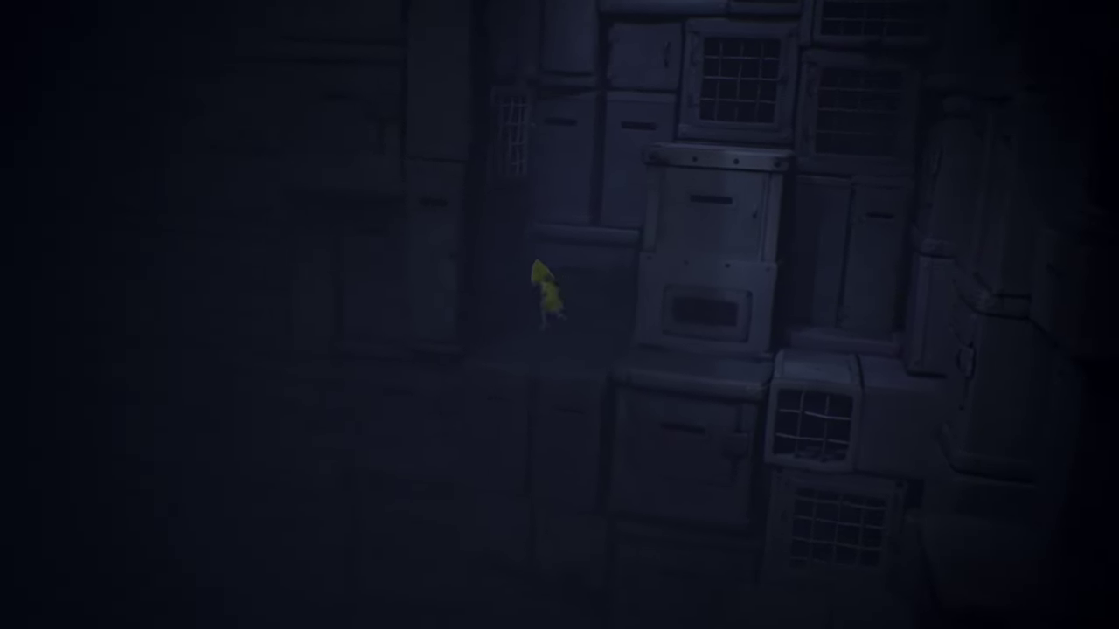
key(w)
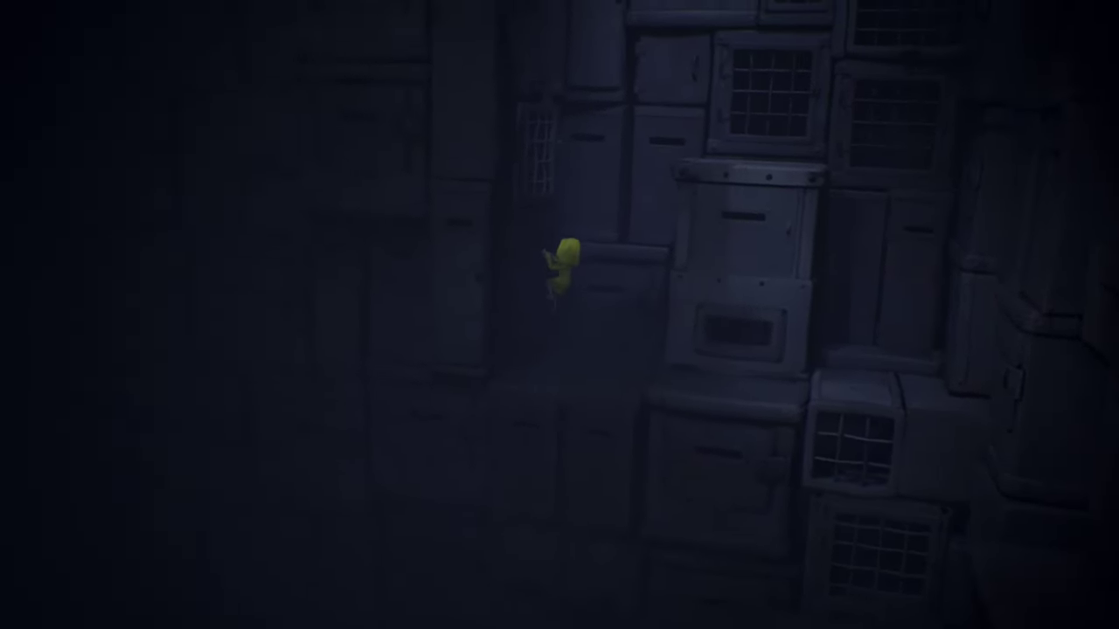
key(w)
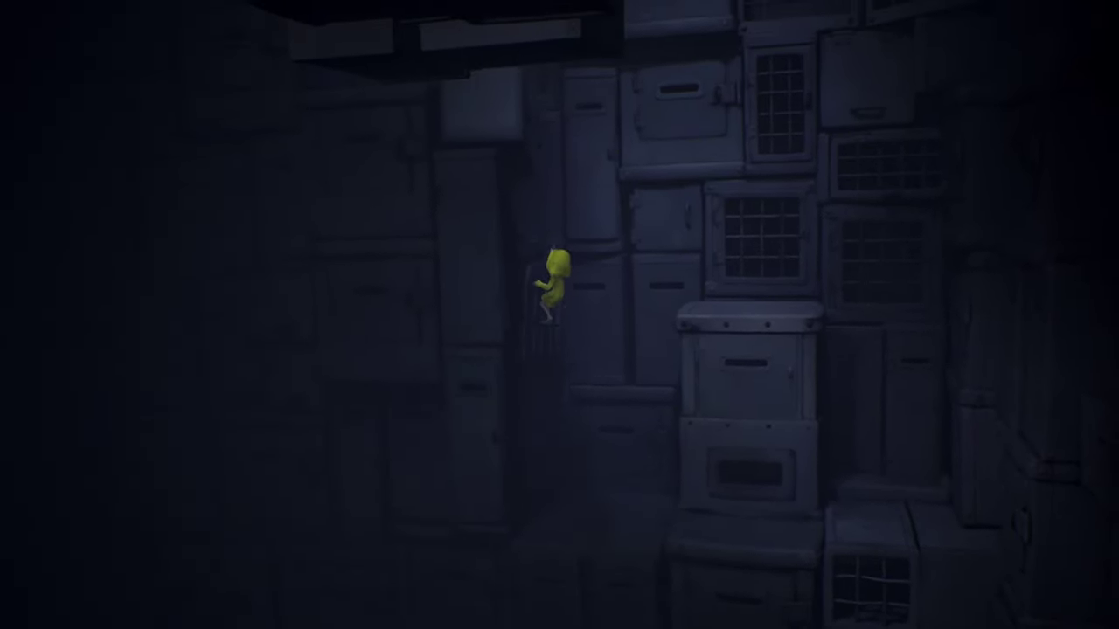
key(w)
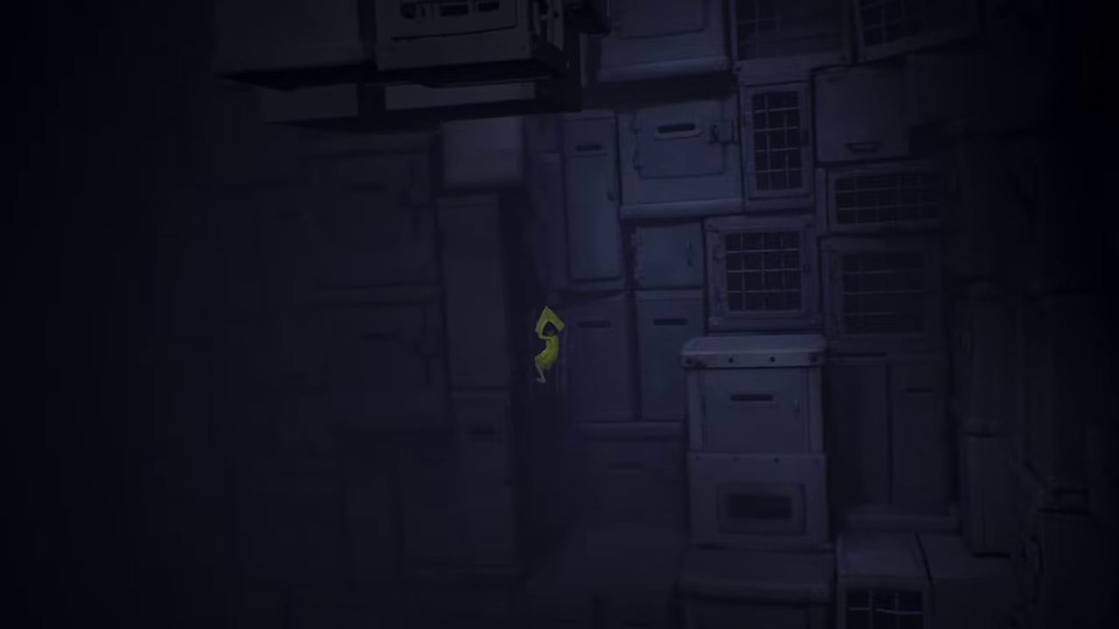
key(w)
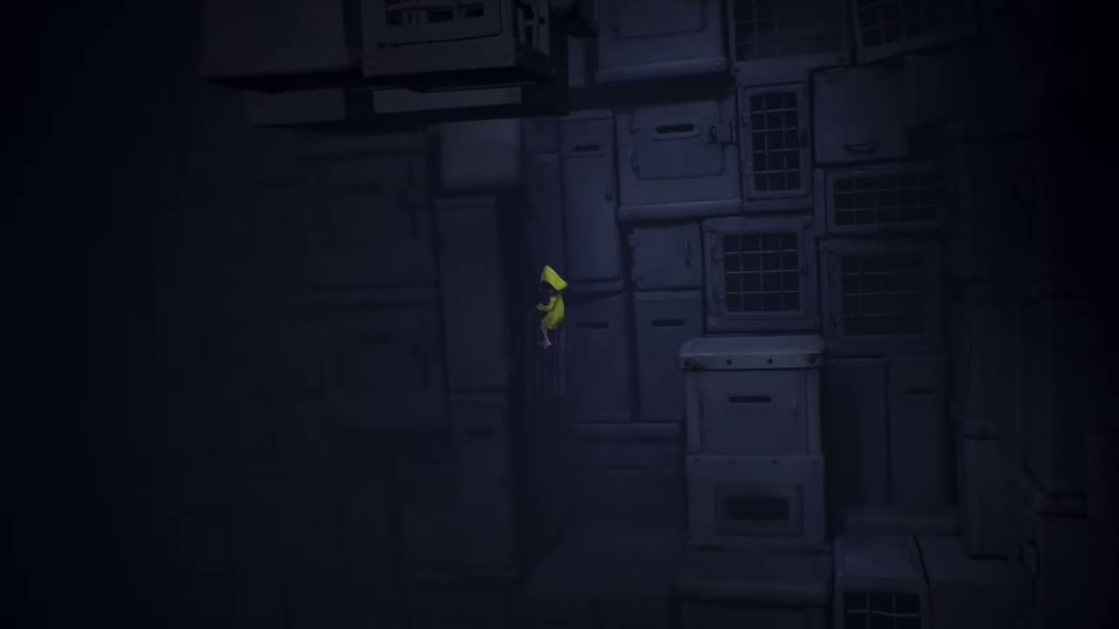
key(w)
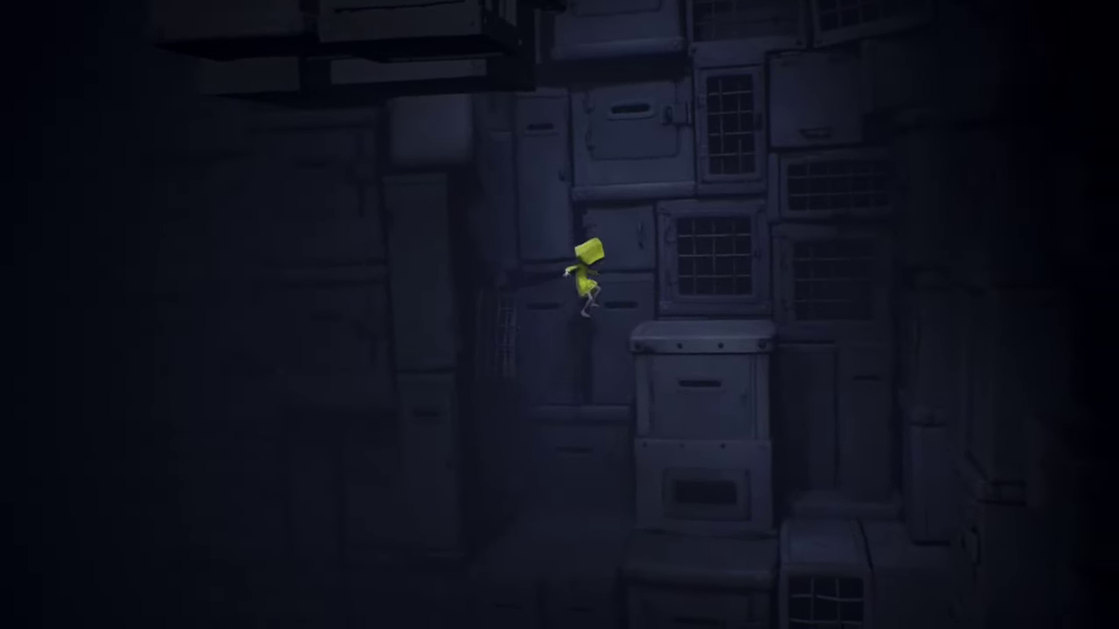
key(w)
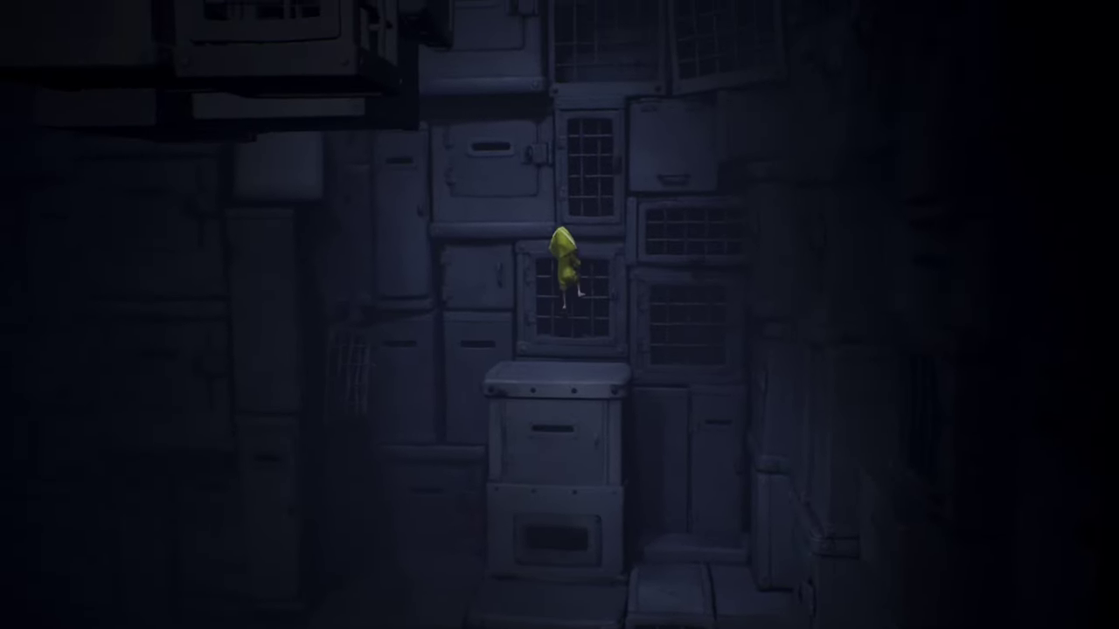
key(w)
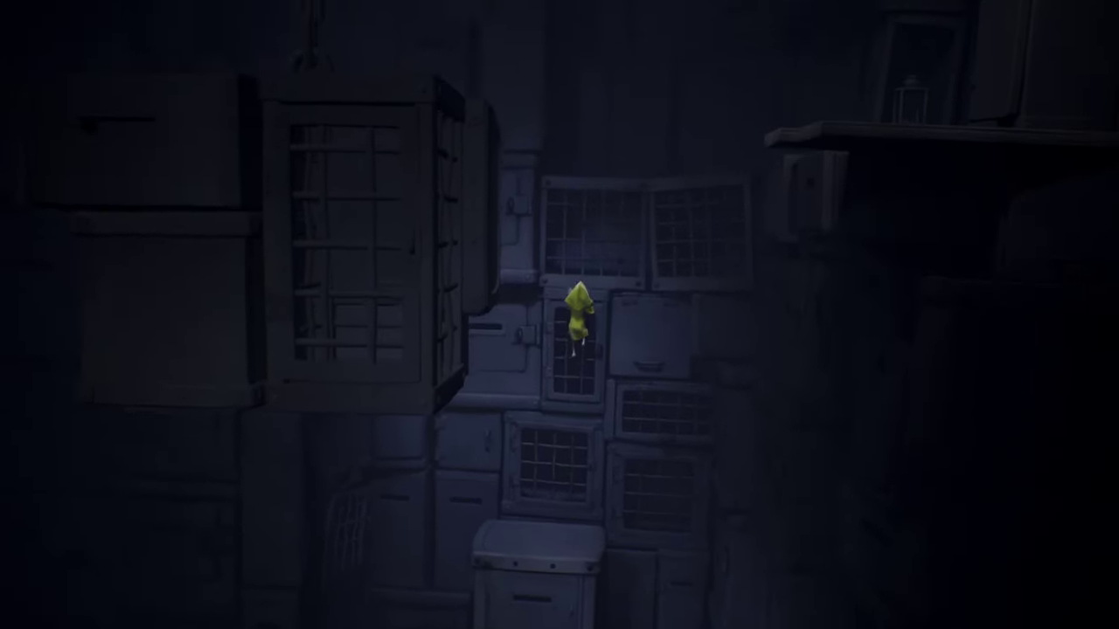
key(w)
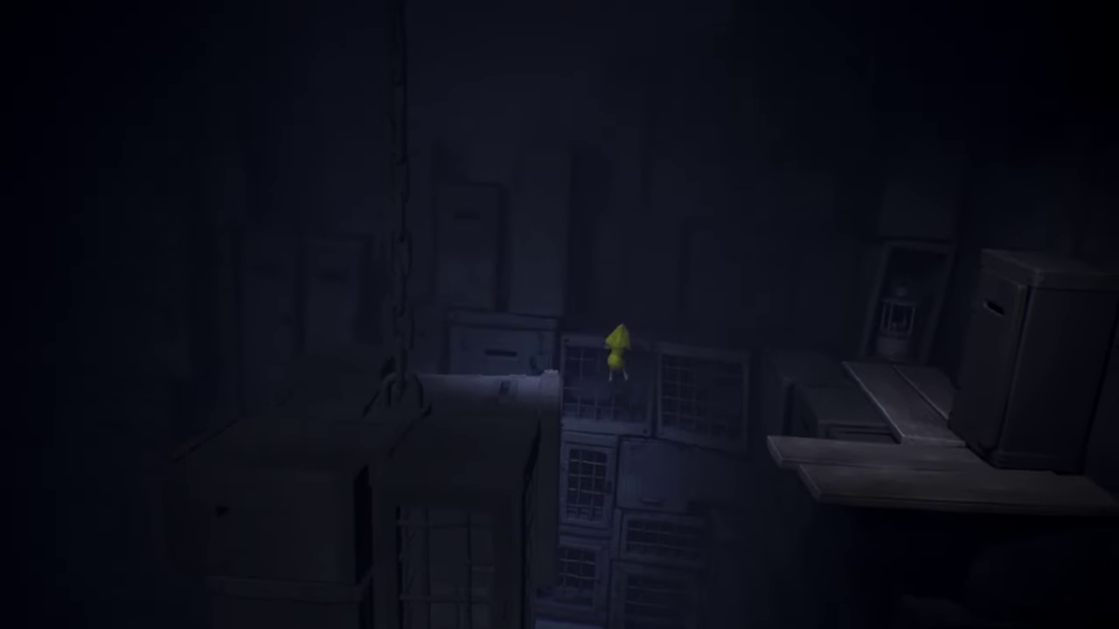
key(w)
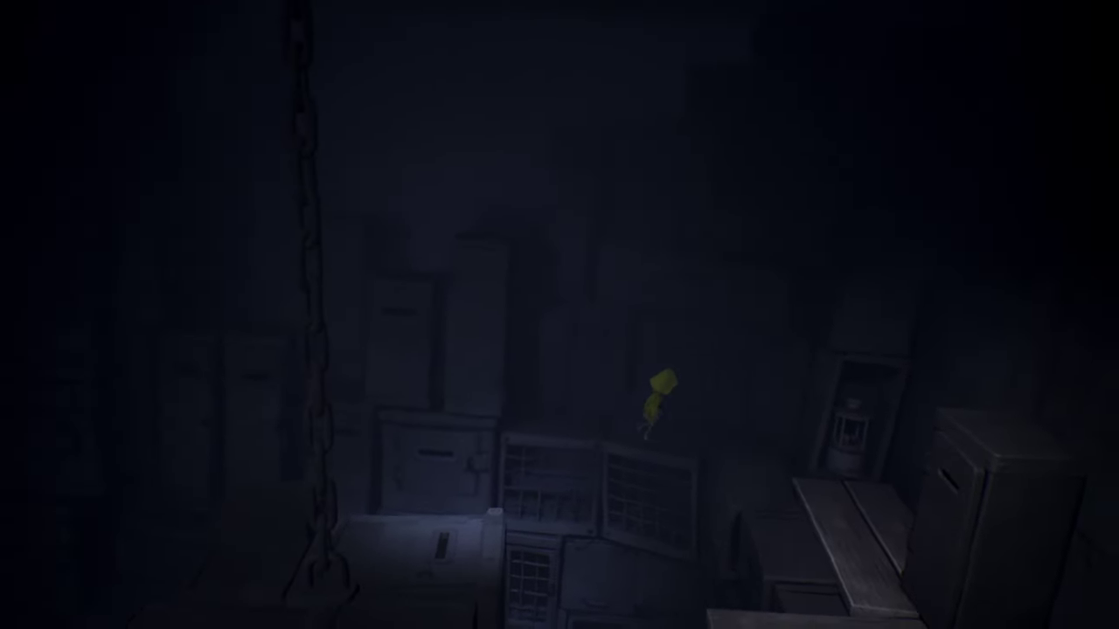
key(d)
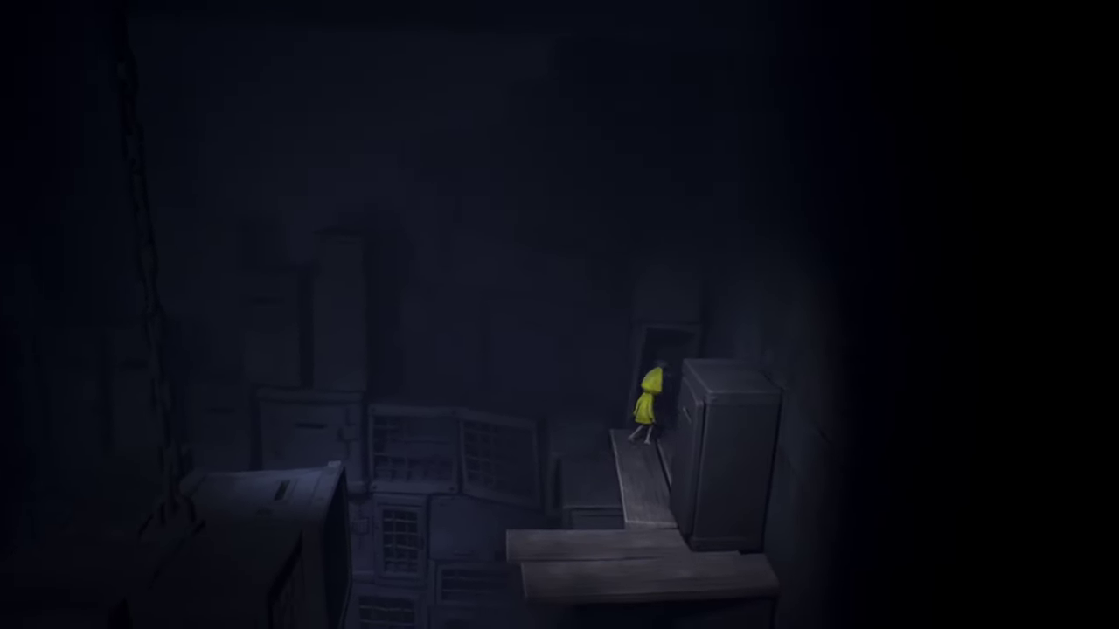
key(w)
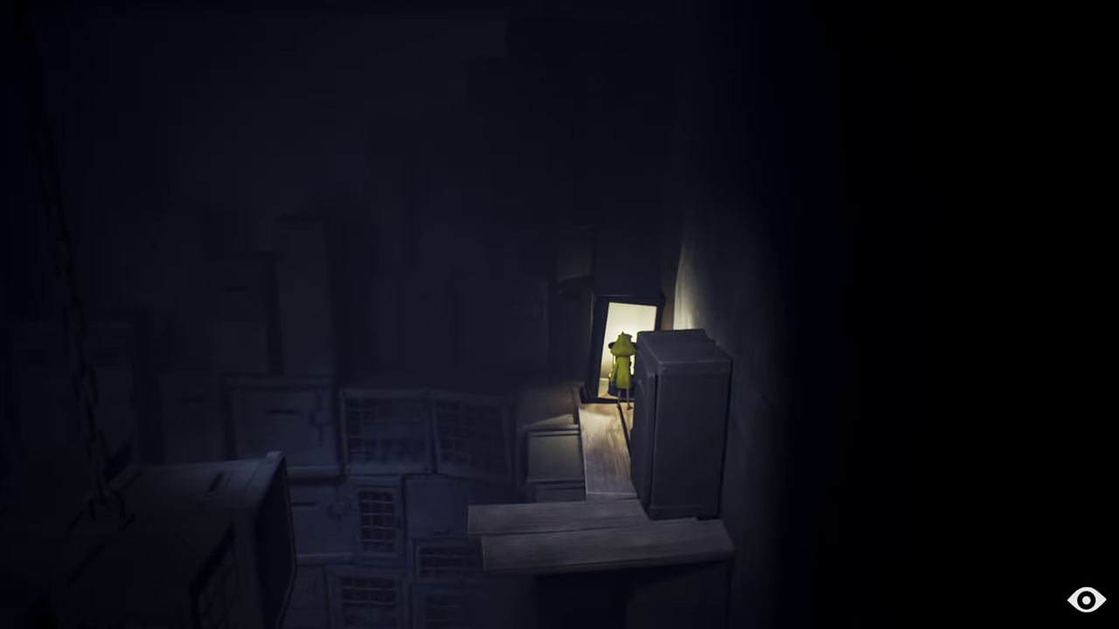
key(s)
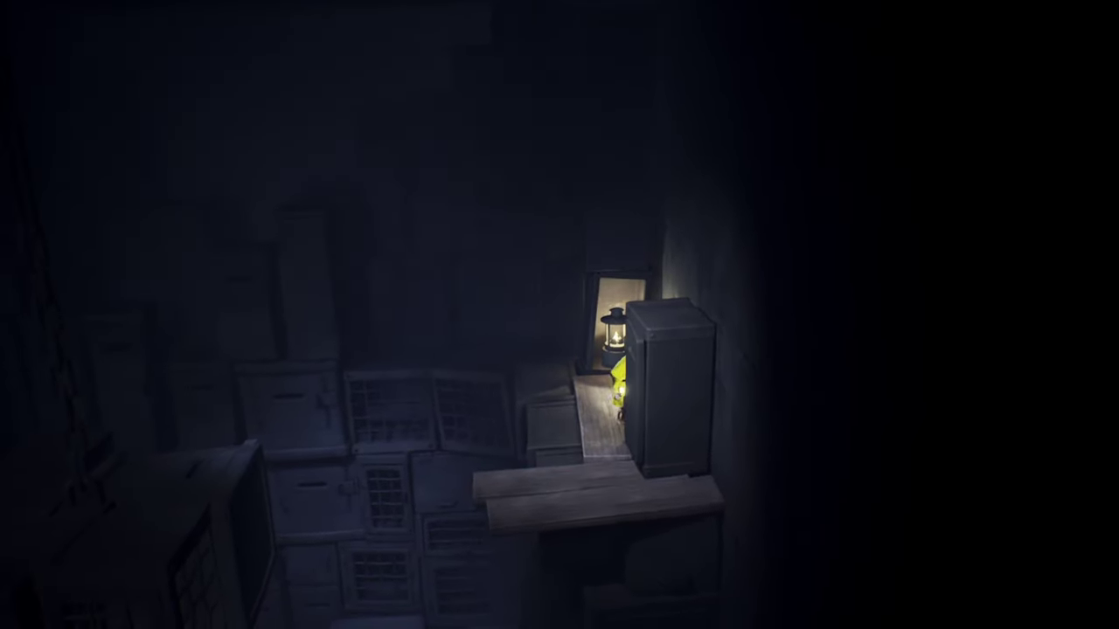
key(a)
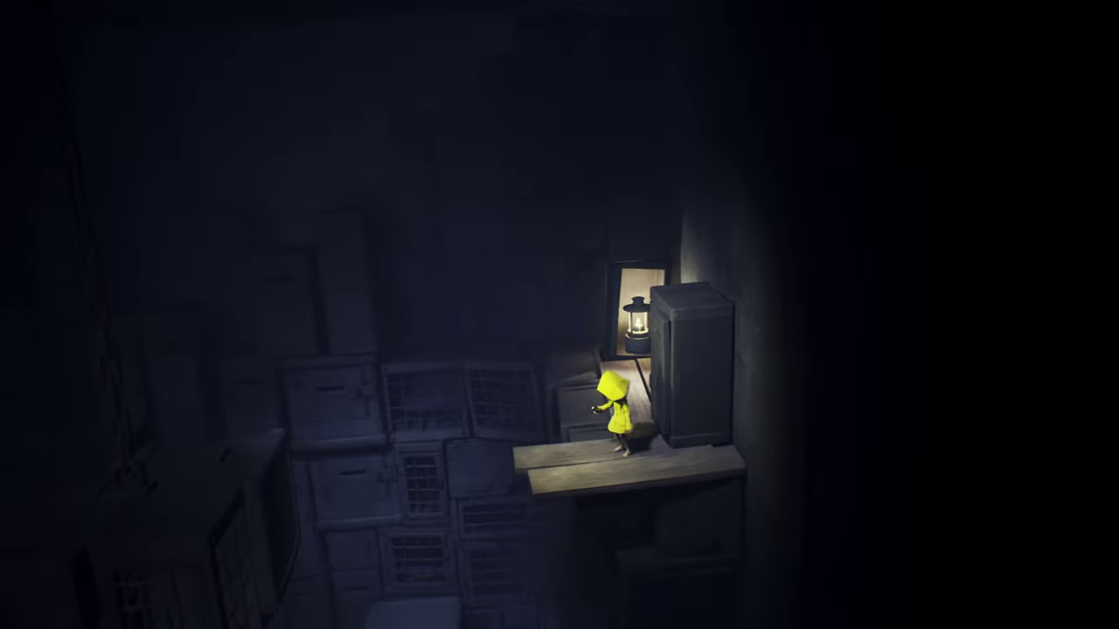
key(a)
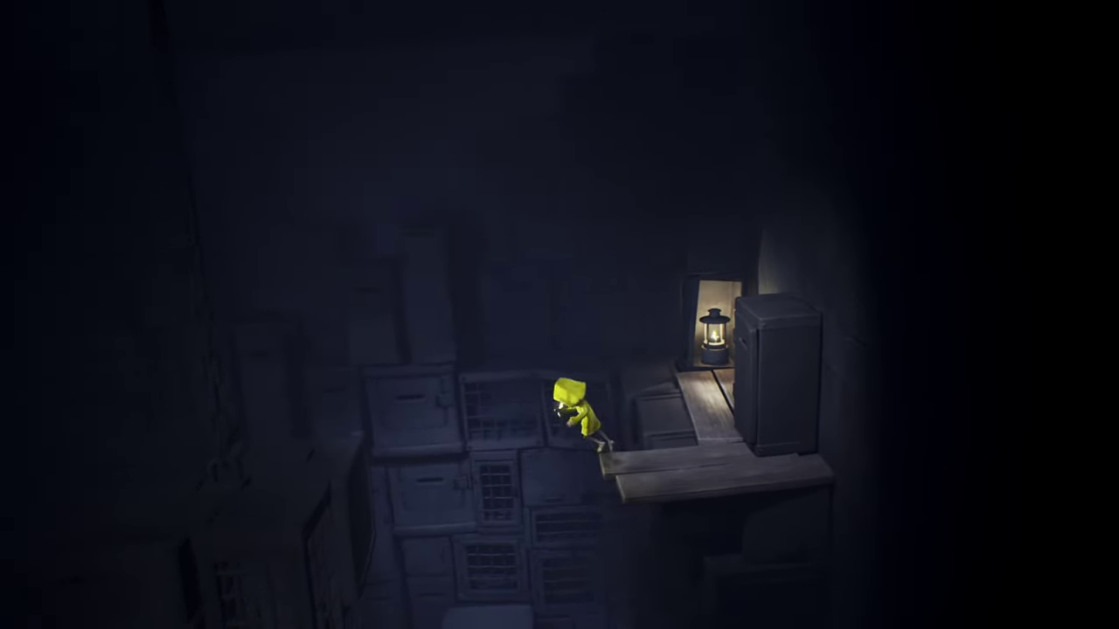